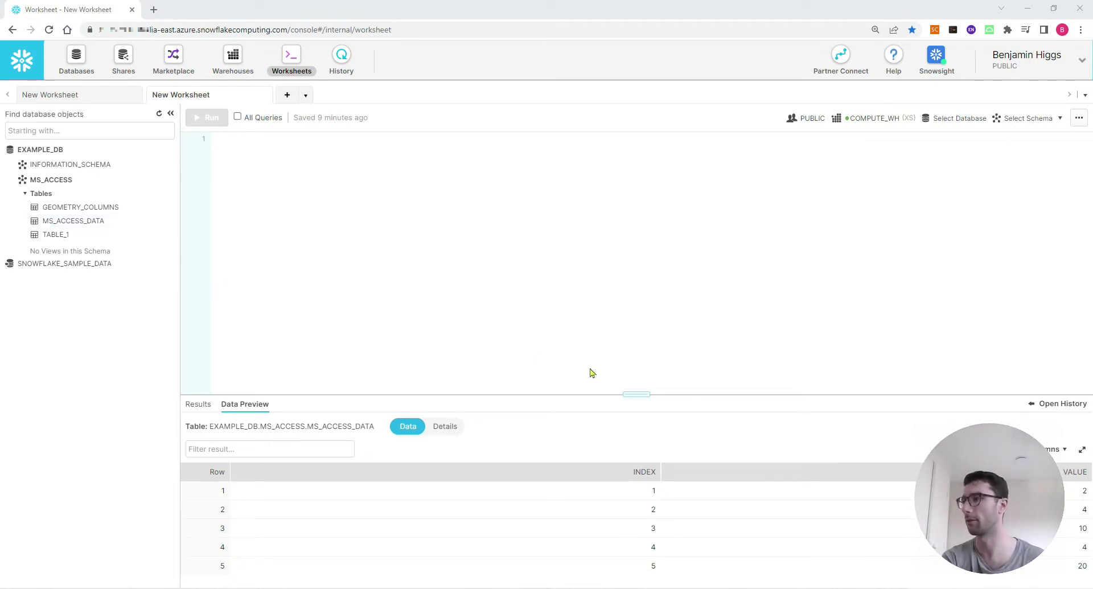
Step: Drag the editor/results splitter up to enlarge the MS_ACCESS_DATA preview, then back down partway
drag(643, 393, 650, 275)
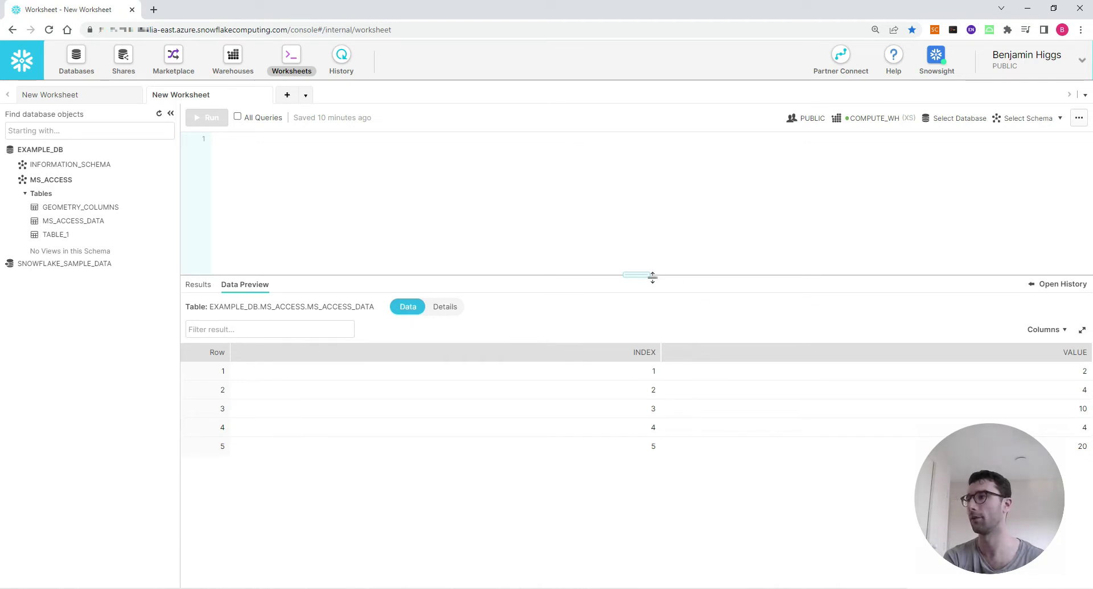
drag(646, 275, 646, 324)
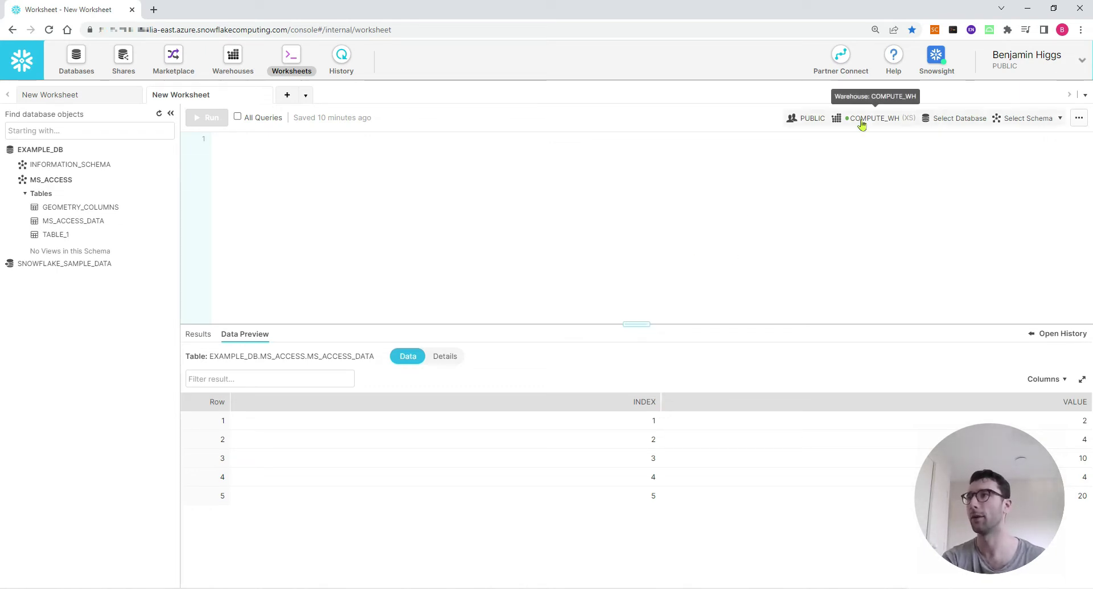
click(888, 63)
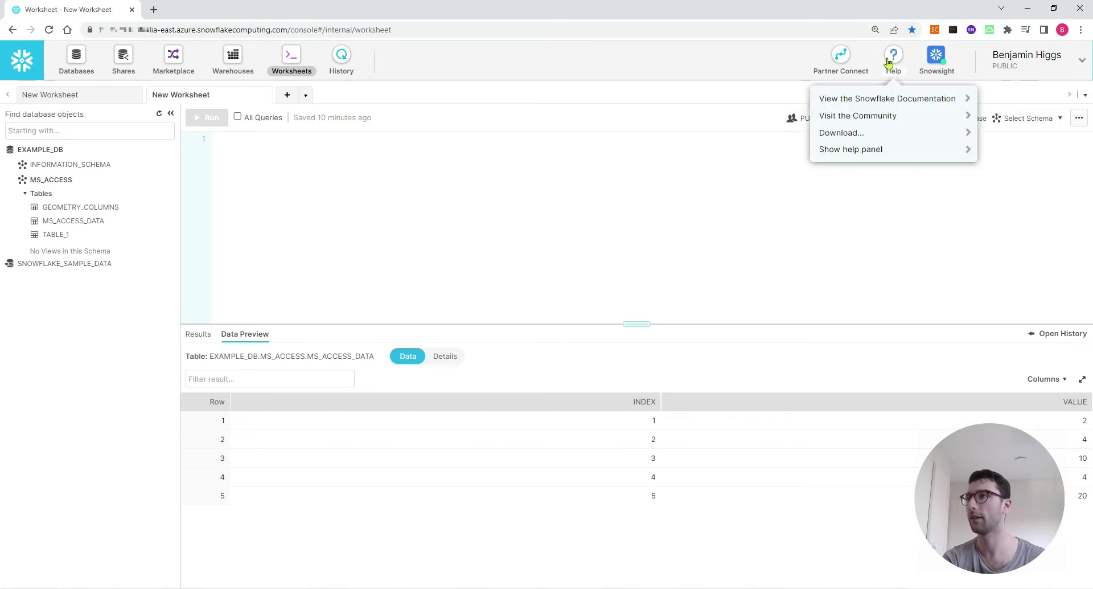
click(866, 138)
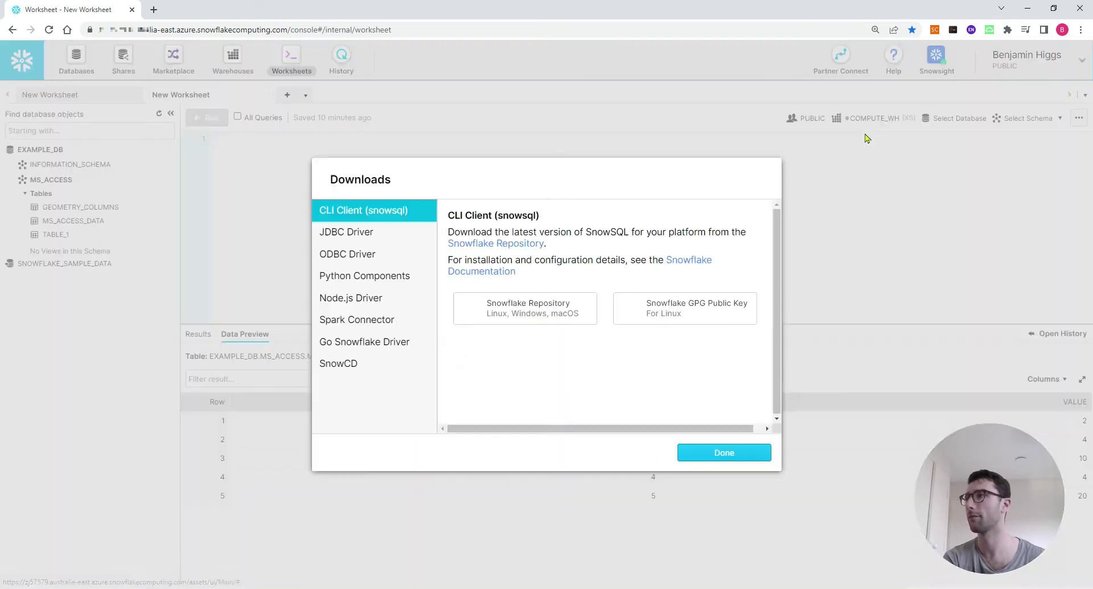
click(375, 257)
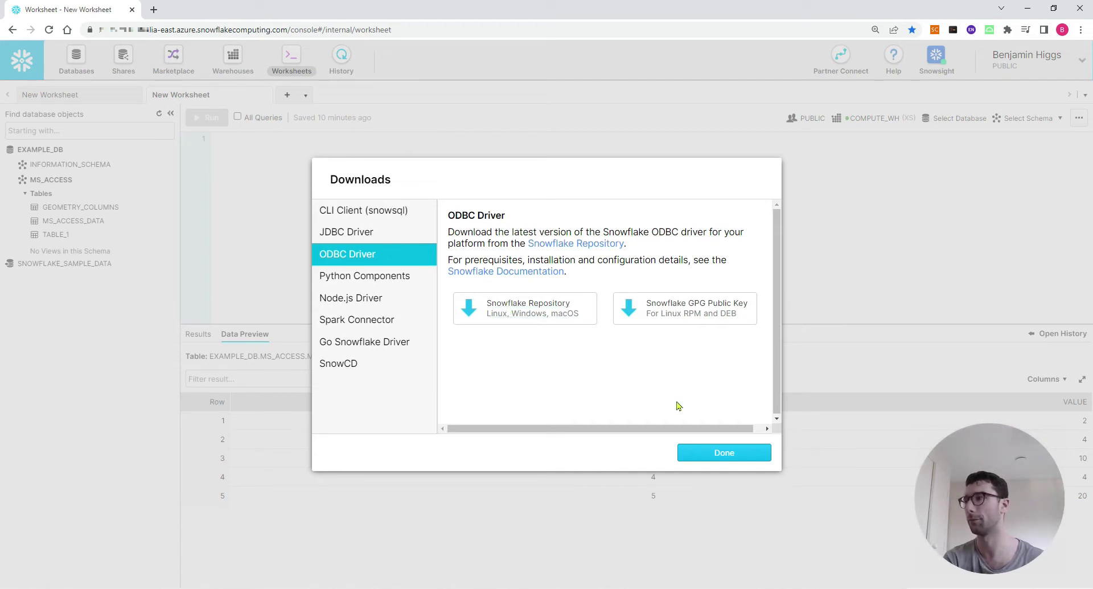
click(724, 453)
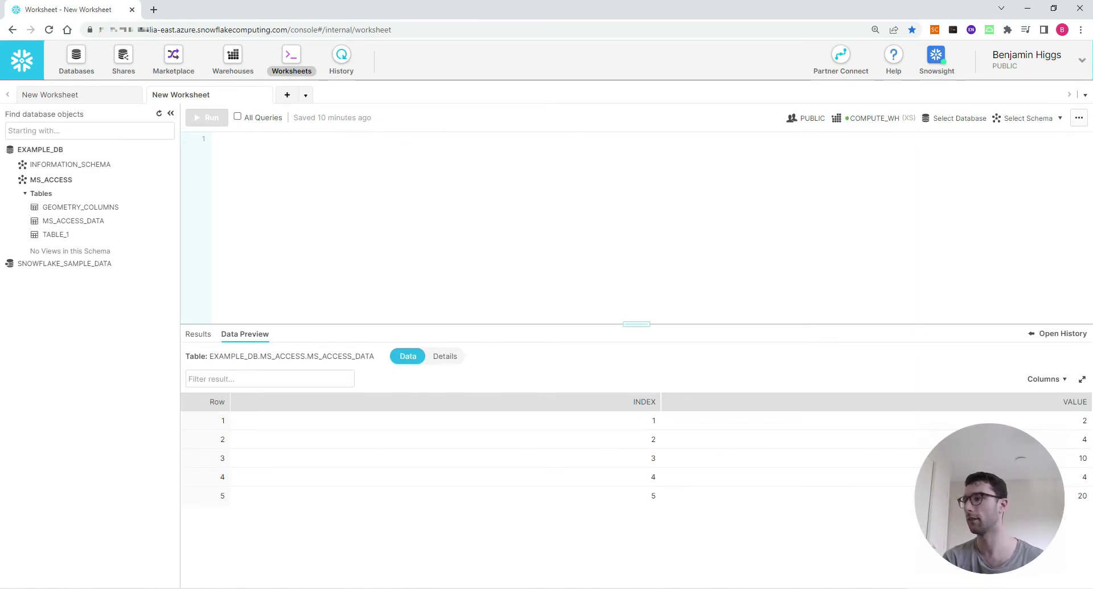
Step: Open ODBC Data Sources (64-bit) and add a new user data source using SnowflakeDSIIDriver
key(super)
text(odb)
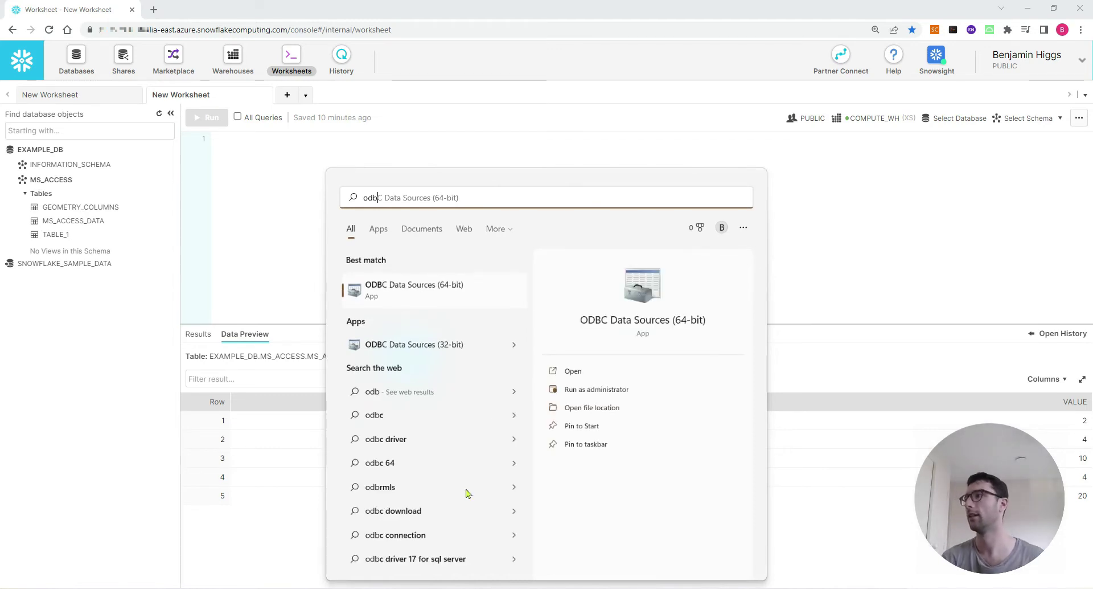
click(384, 297)
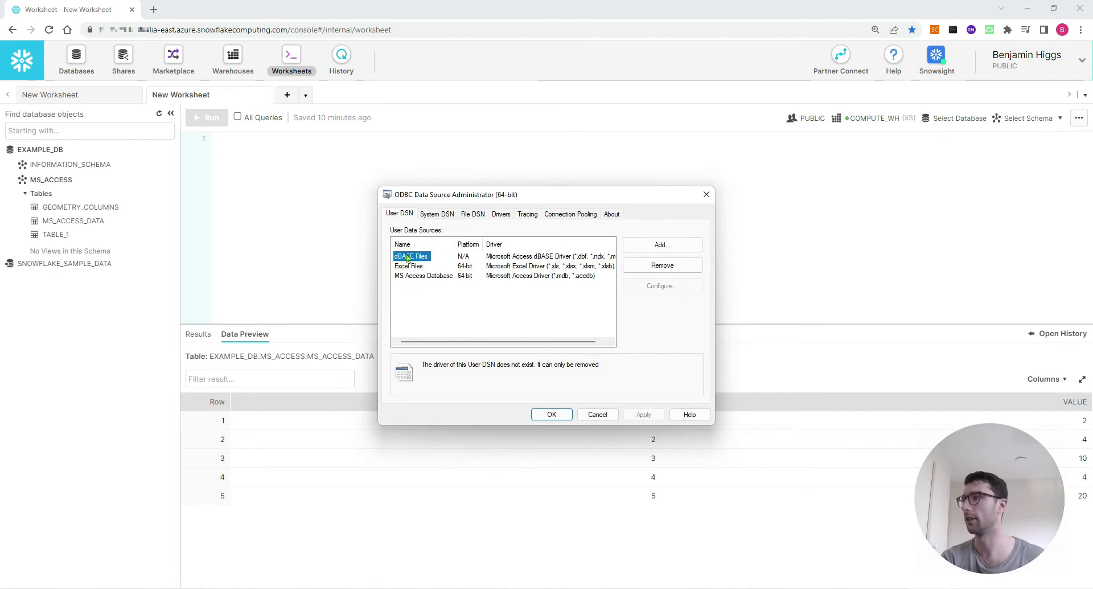
click(639, 252)
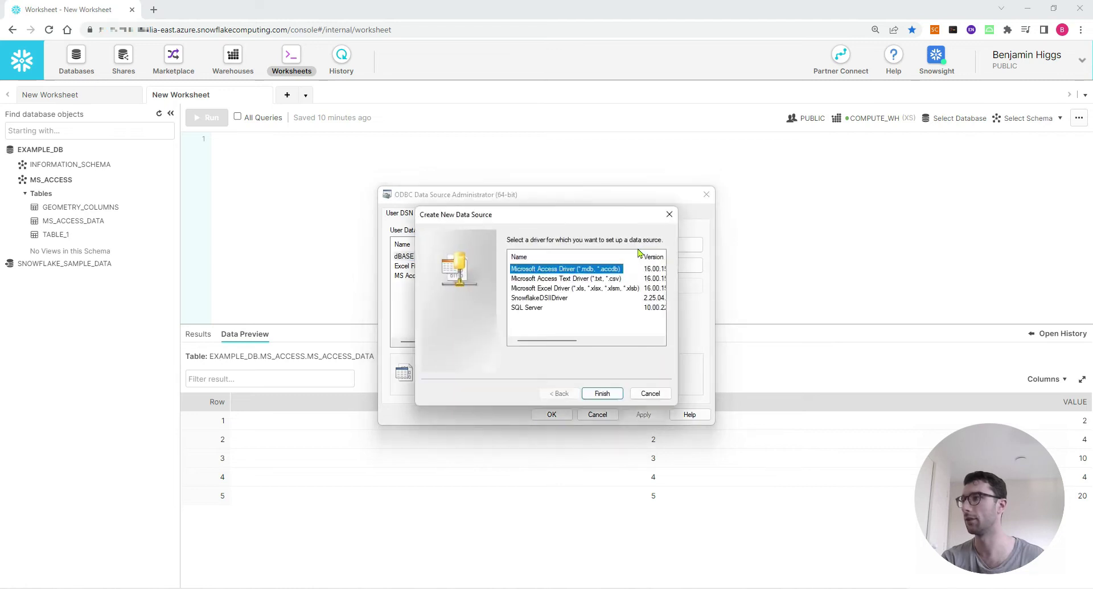
click(549, 302)
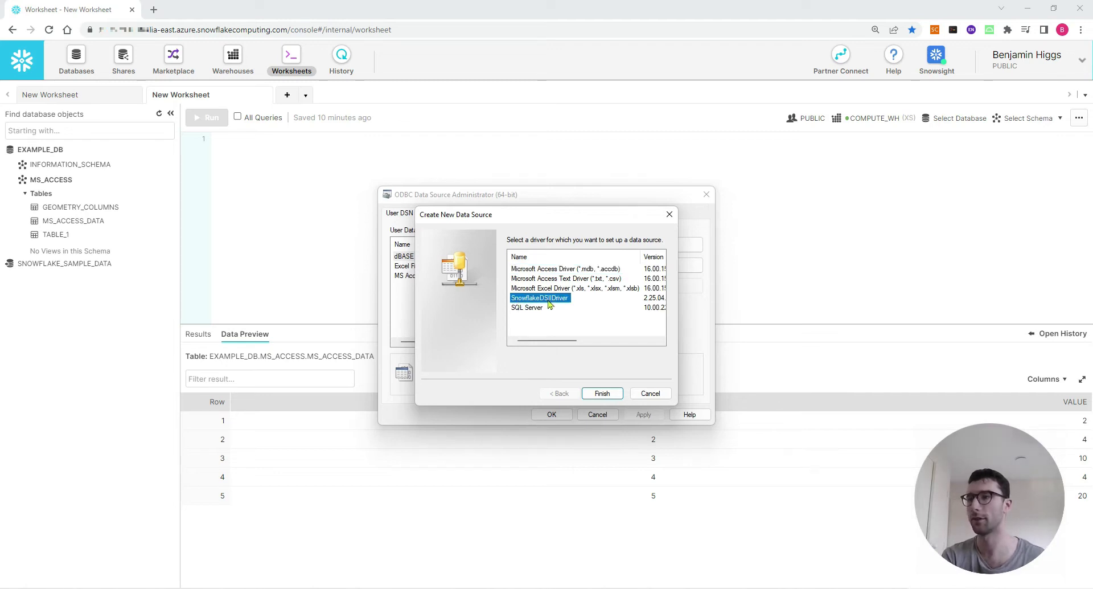
click(608, 394)
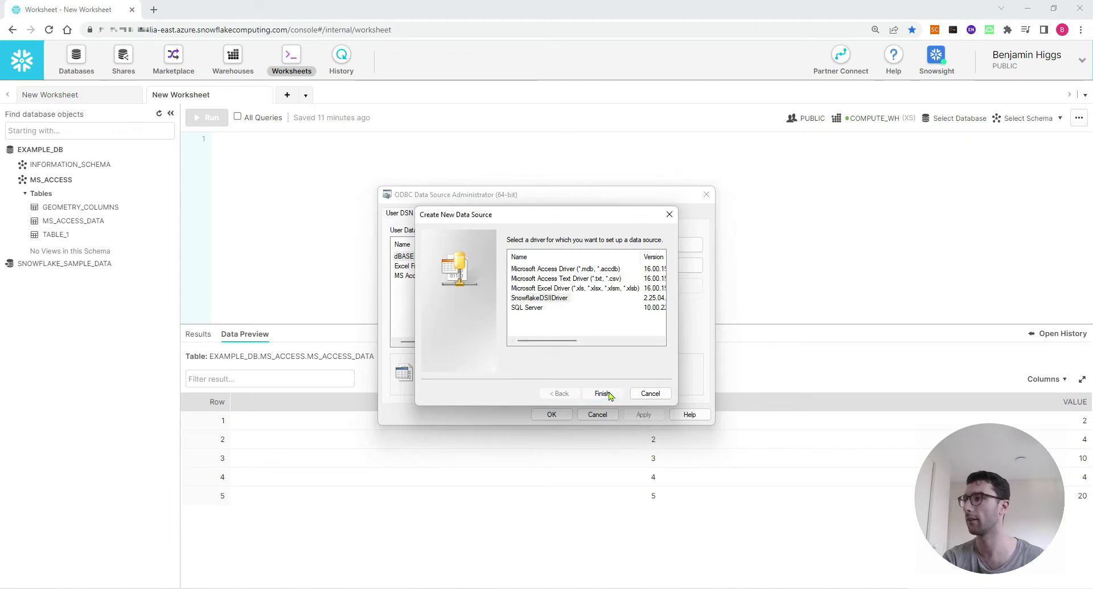
Step: Enter data source name Snowflake, paste the user login, and set authenticator to externalbrowser
click(556, 203)
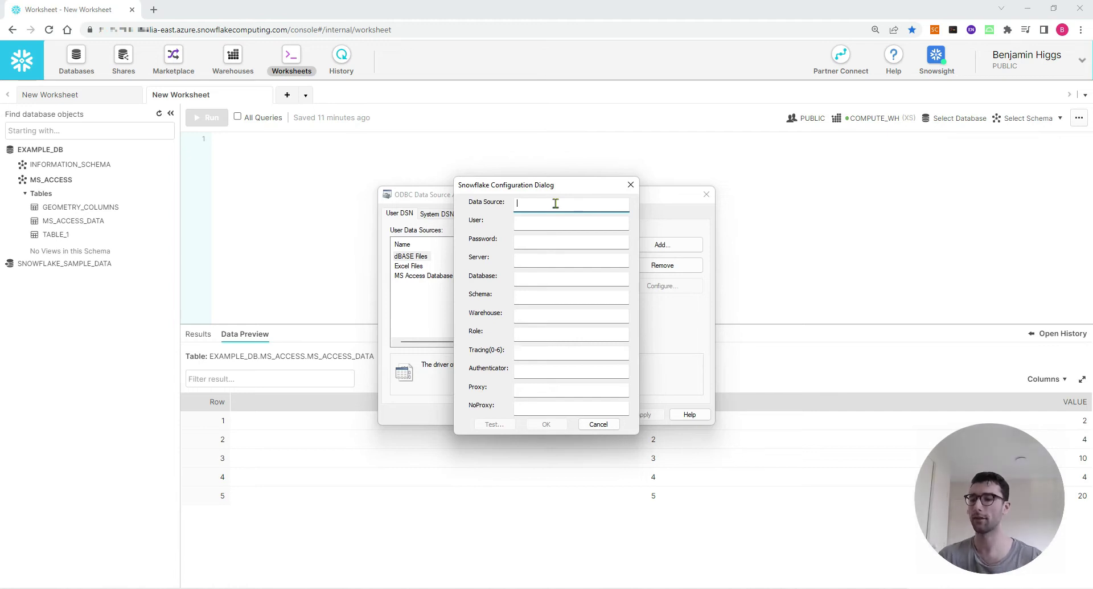
text(Snowflake)
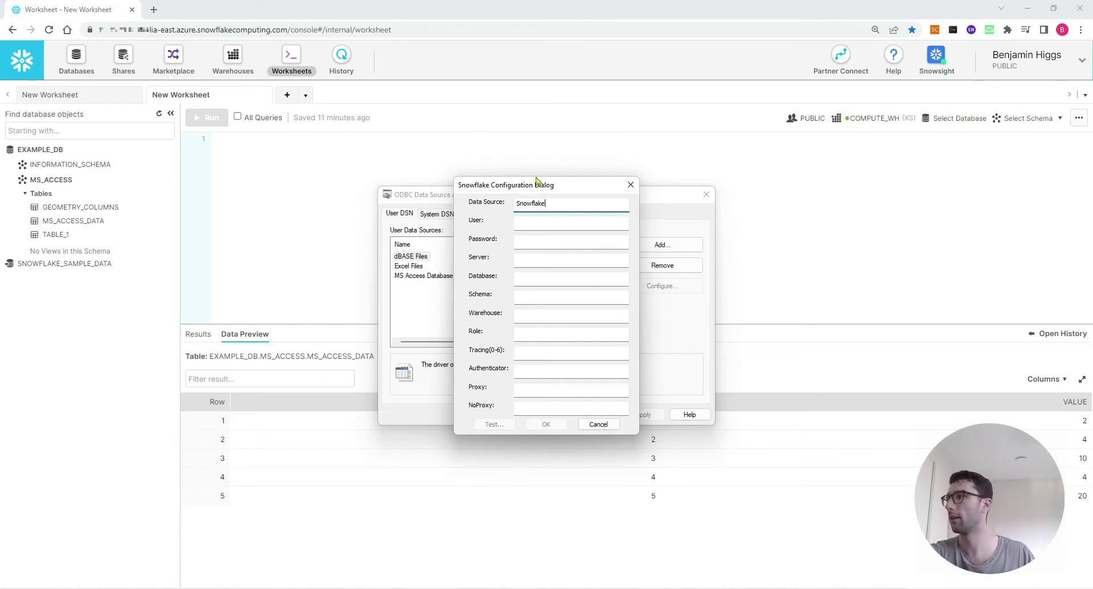
click(551, 219)
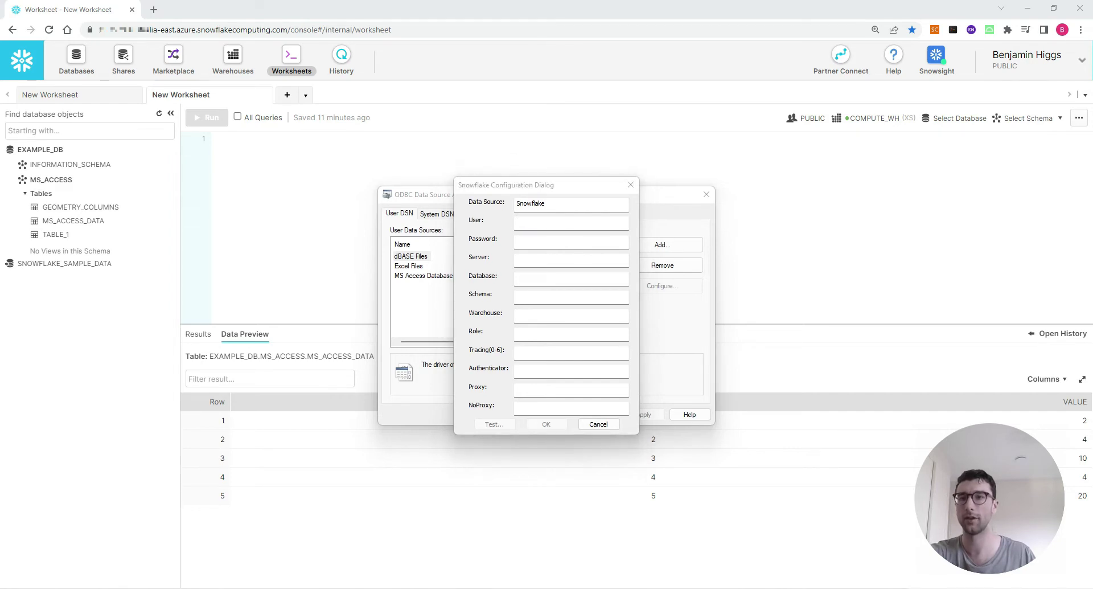
click(537, 220)
key(ctrl+v)
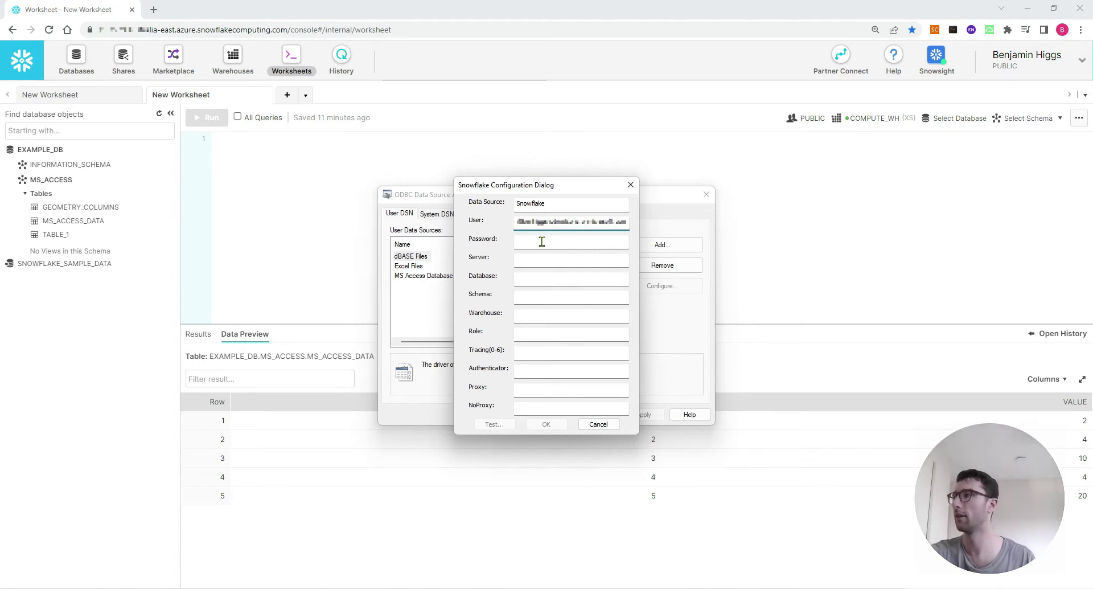
click(534, 372)
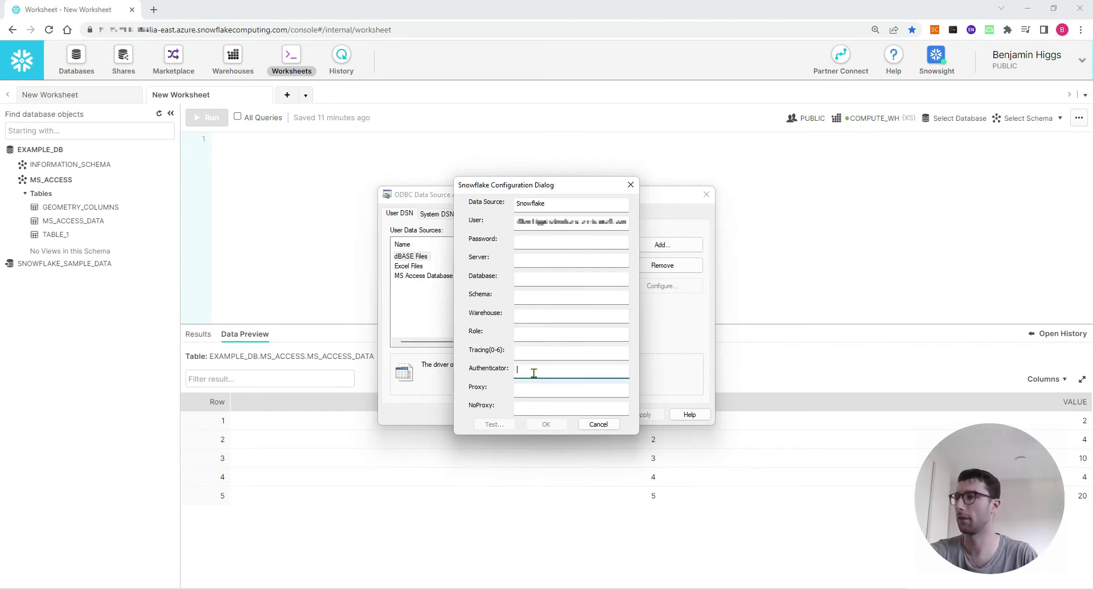
text(extern)
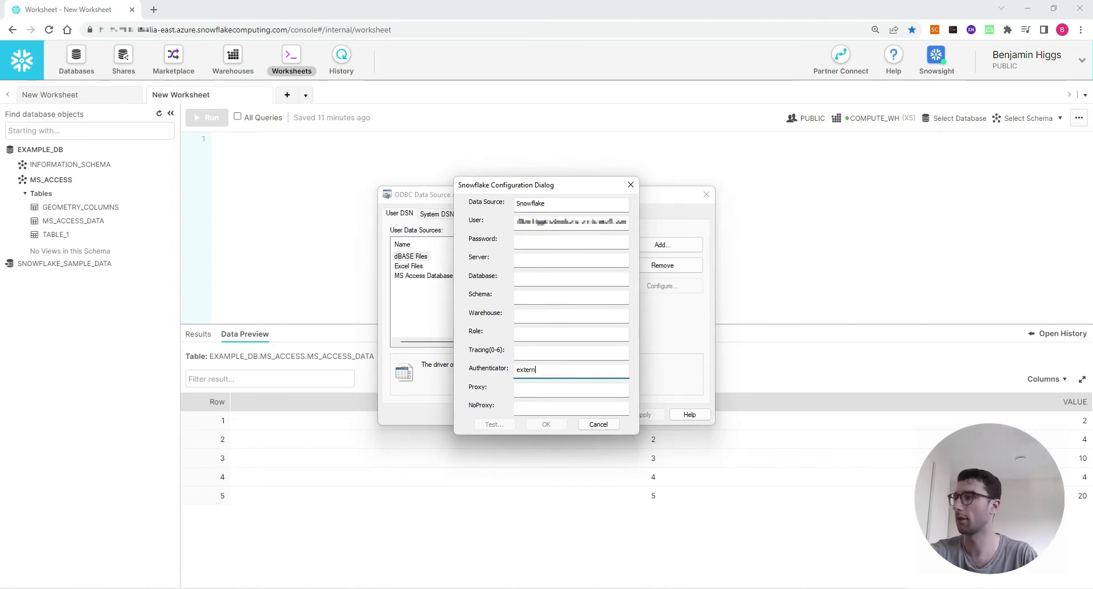
text(albrows)
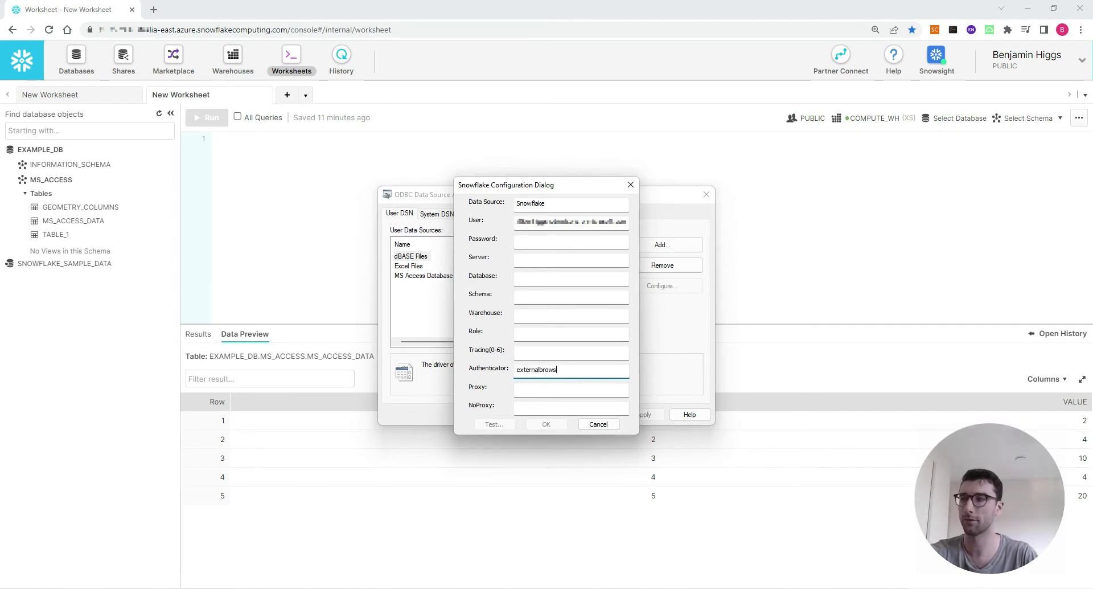
text(er)
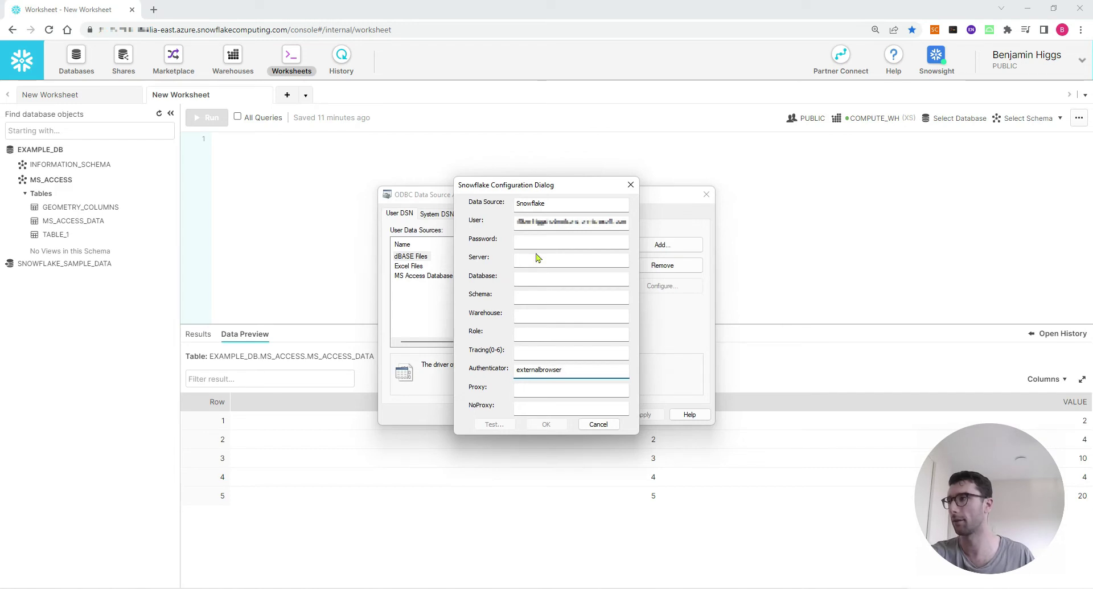
click(541, 241)
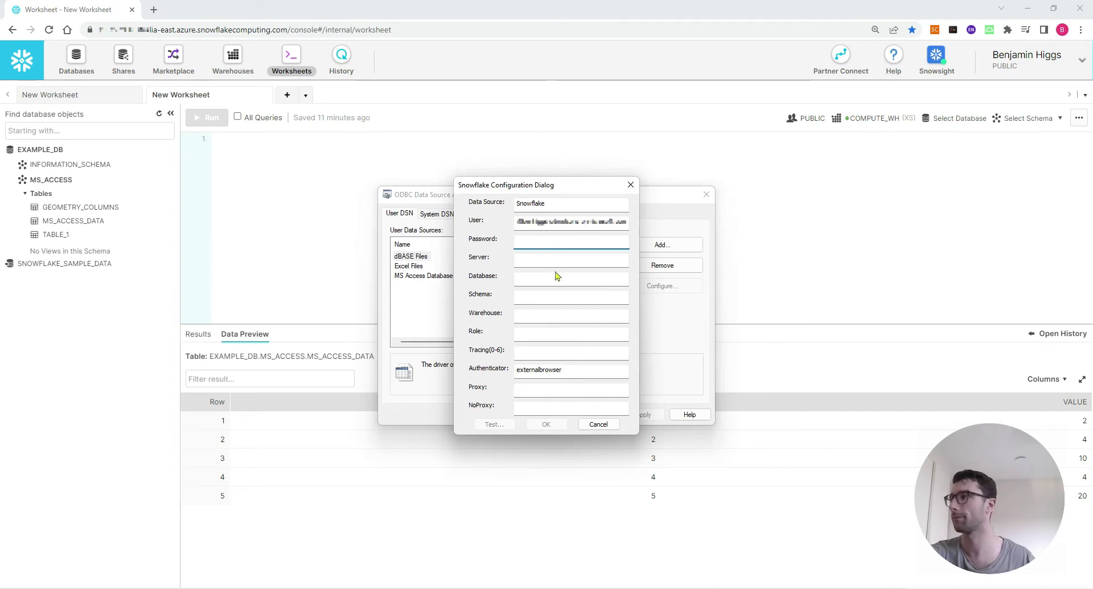
Step: Copy the snowflakecomputing.com account hostname from the browser address into the Server field
click(553, 260)
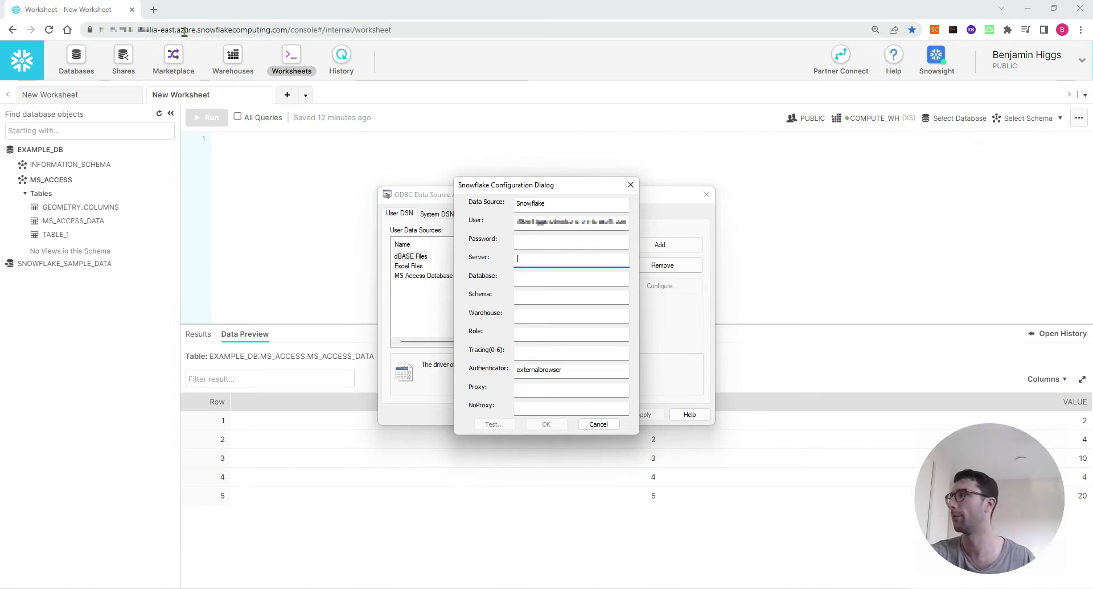
click(184, 31)
double_click(211, 30)
drag(124, 30, 189, 31)
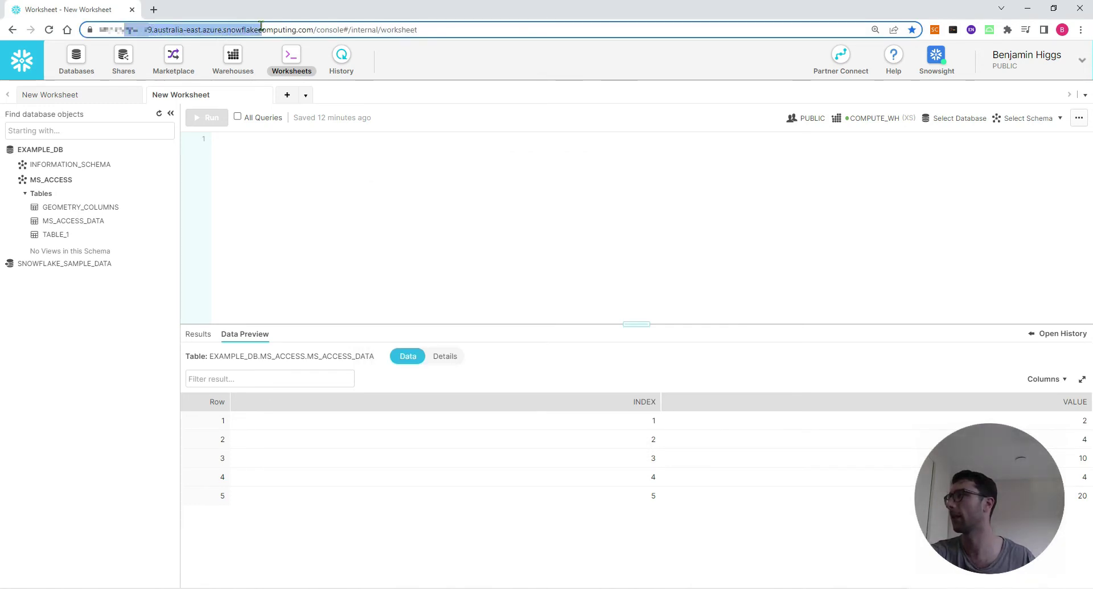
drag(189, 31, 313, 31)
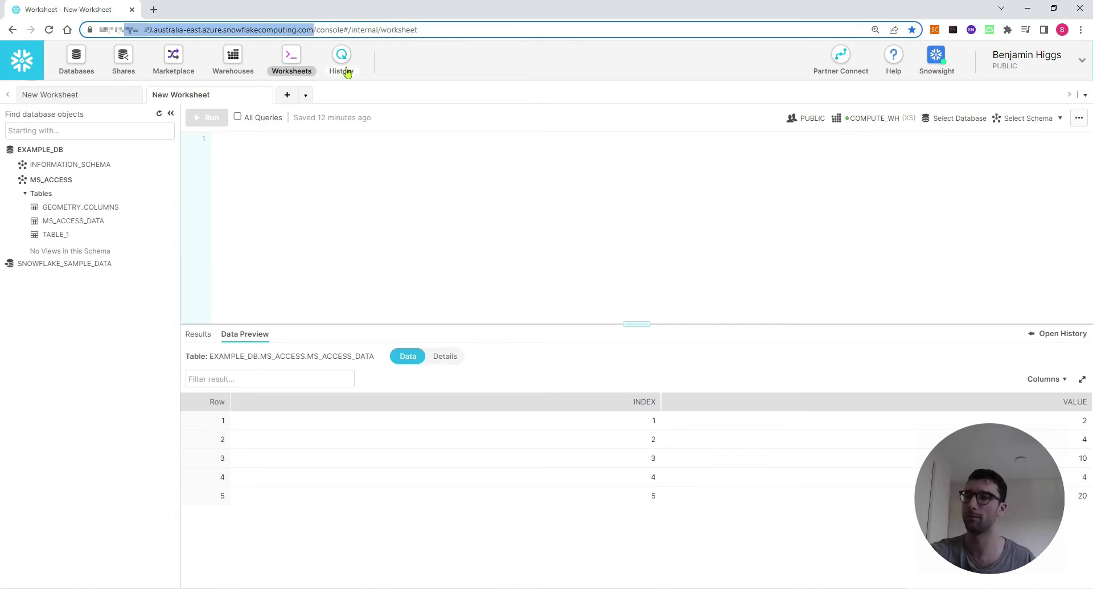
key(alt+Tab)
key(ctrl+v)
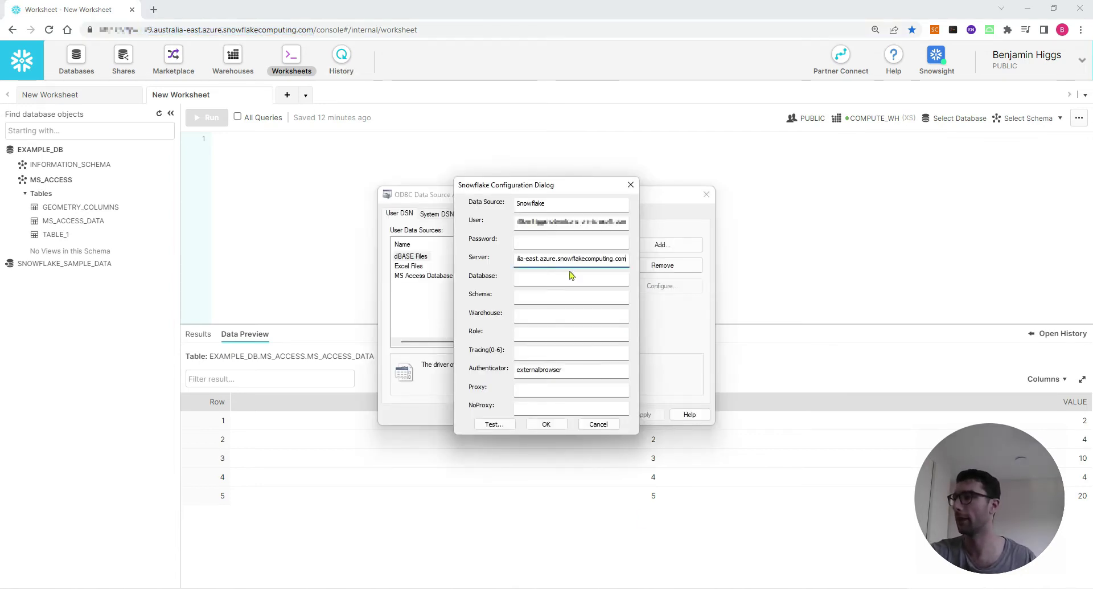
Step: Set database EXAMPLE_DB, role PUBLIC and warehouse COMPUTE_WH, then test the connection
click(570, 277)
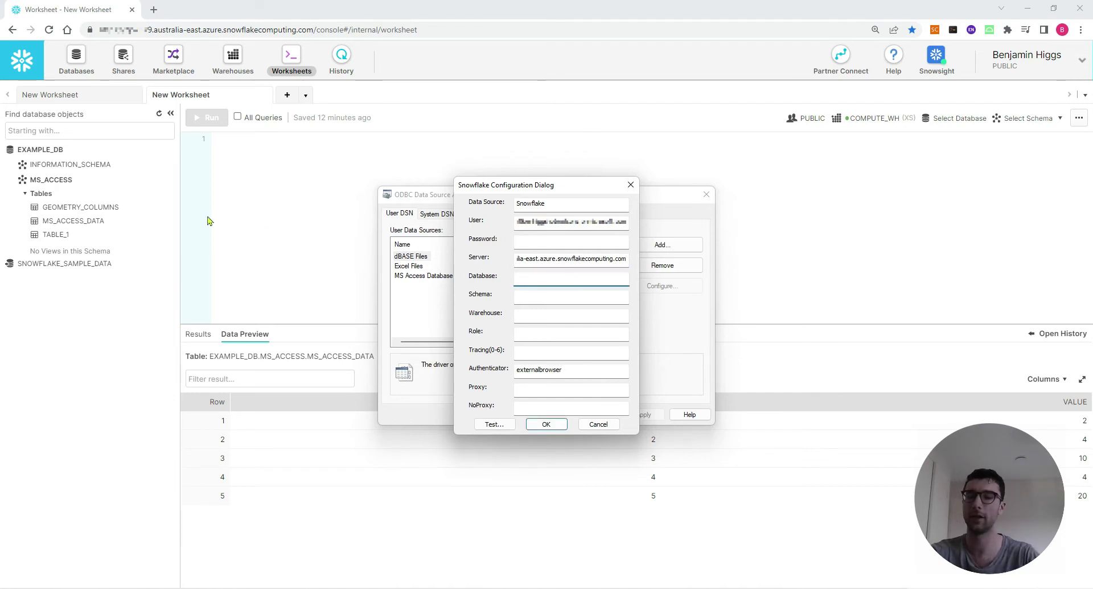
text(MS_ACCESS)
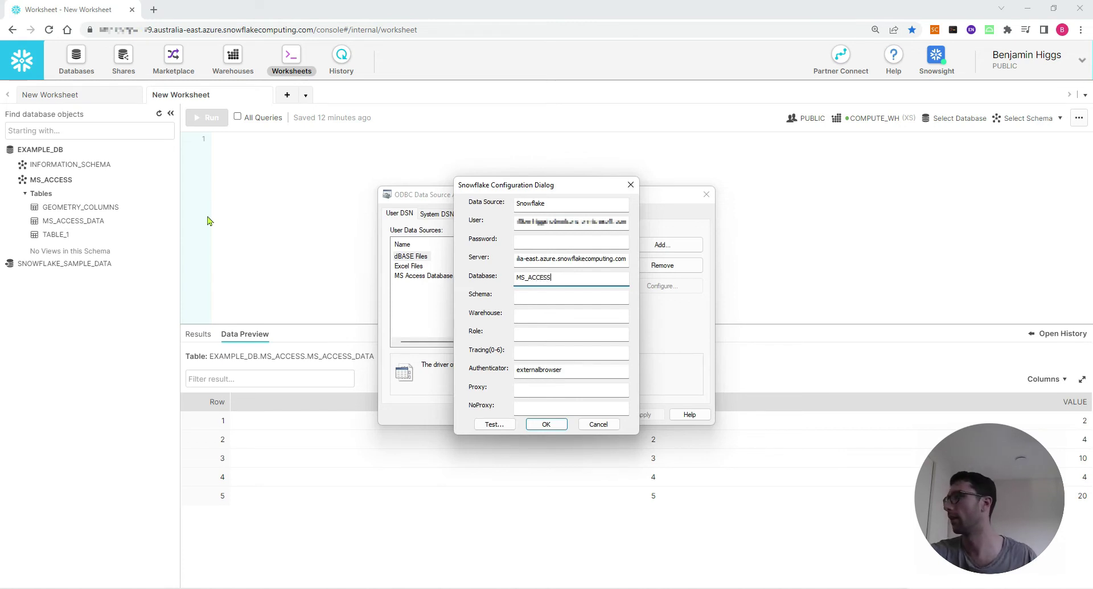
key(BackSpace)
key(BackSpace)
key(BackSpace)
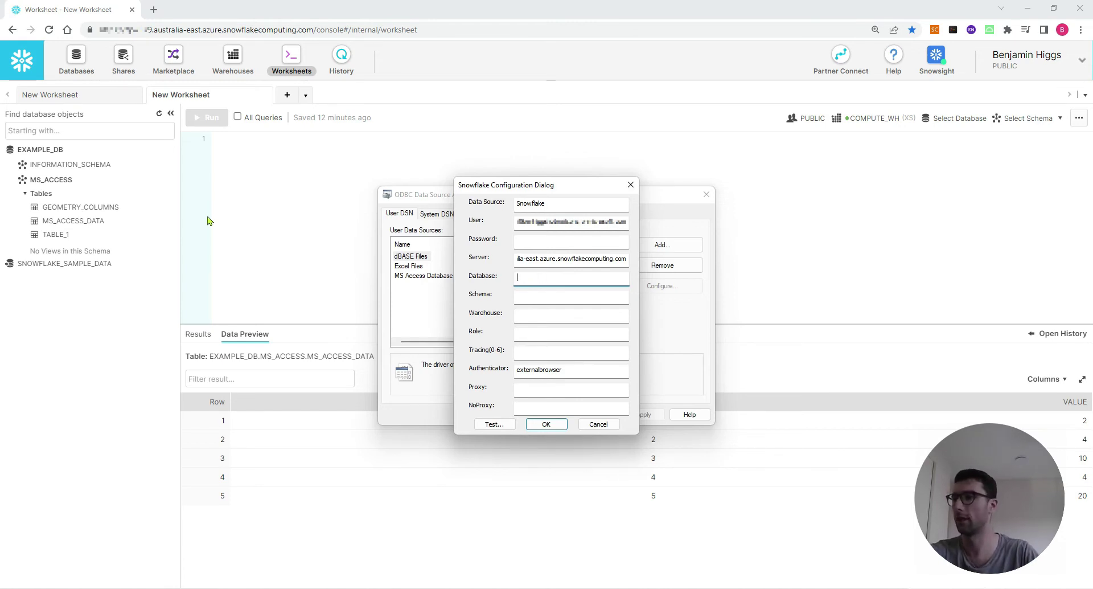
text(EXAMPLE_DB)
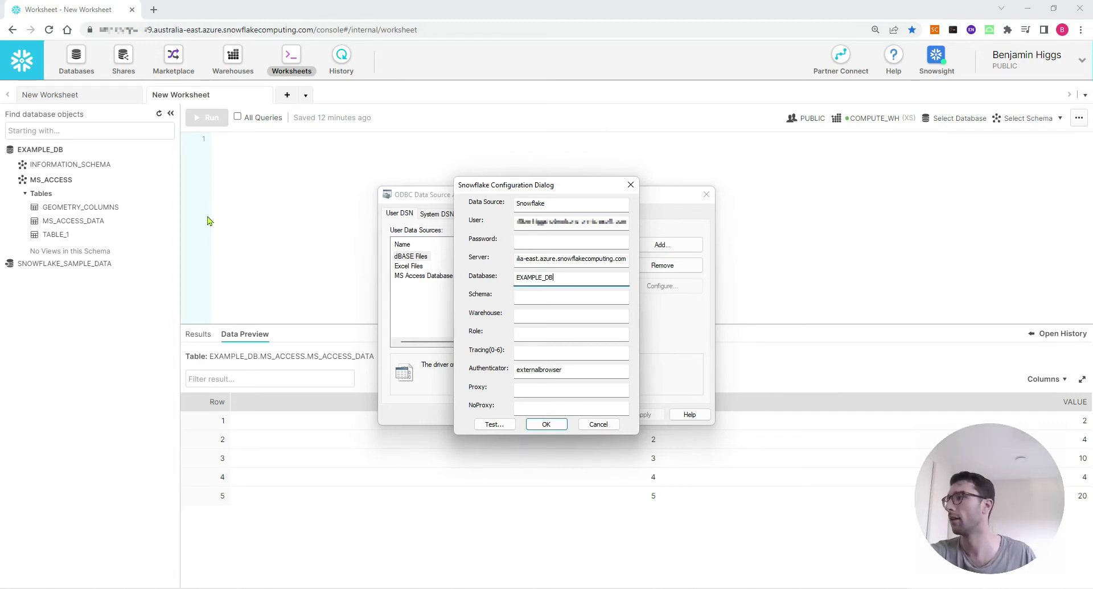
click(529, 336)
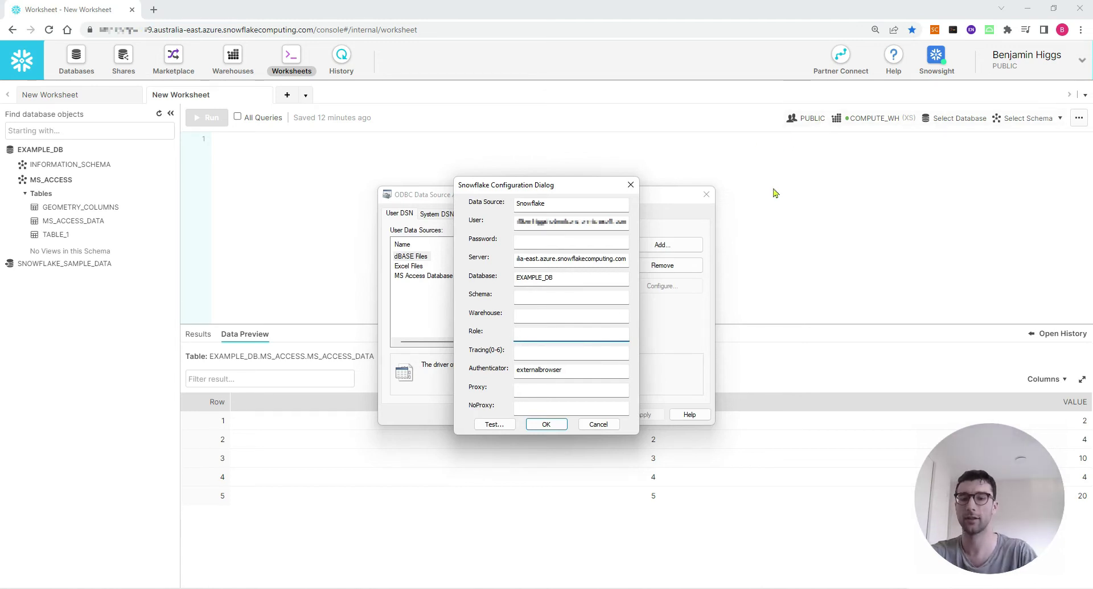
text(PUBLIC)
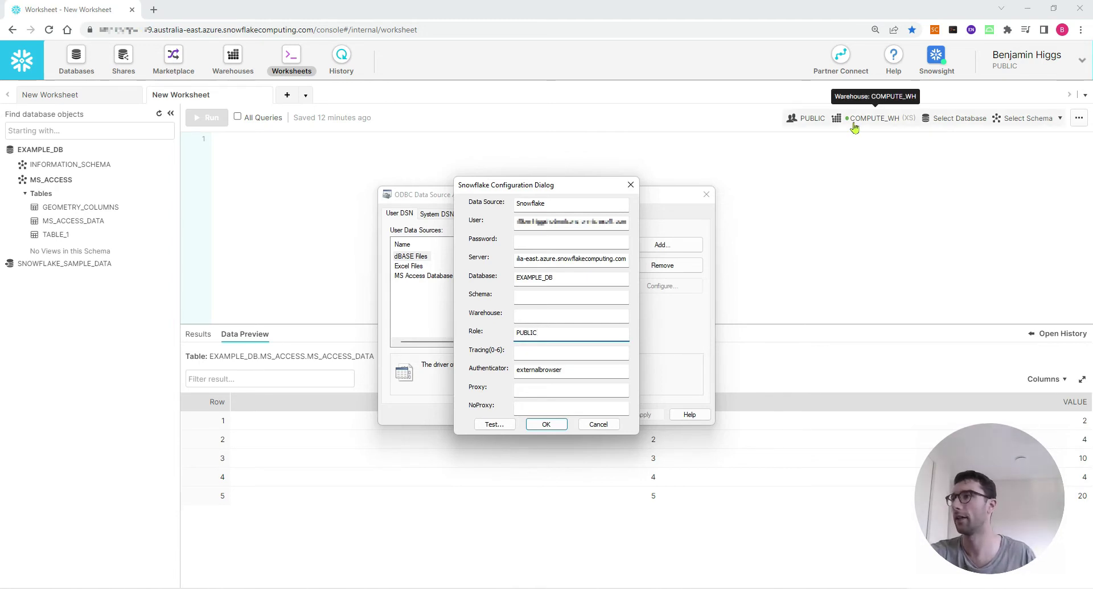
click(555, 315)
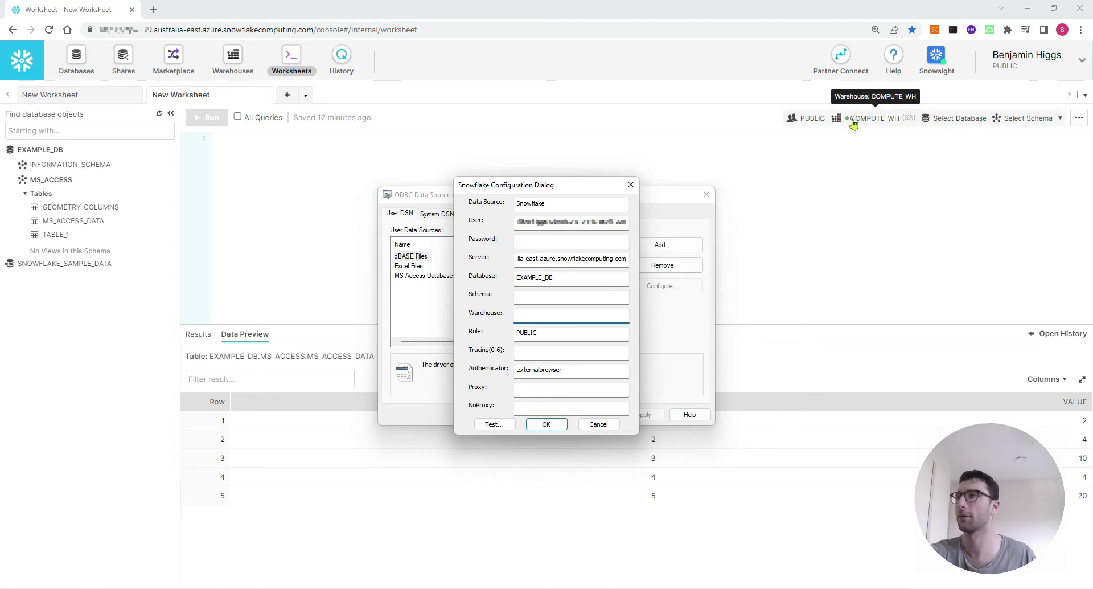
text(COMPUTE_WH)
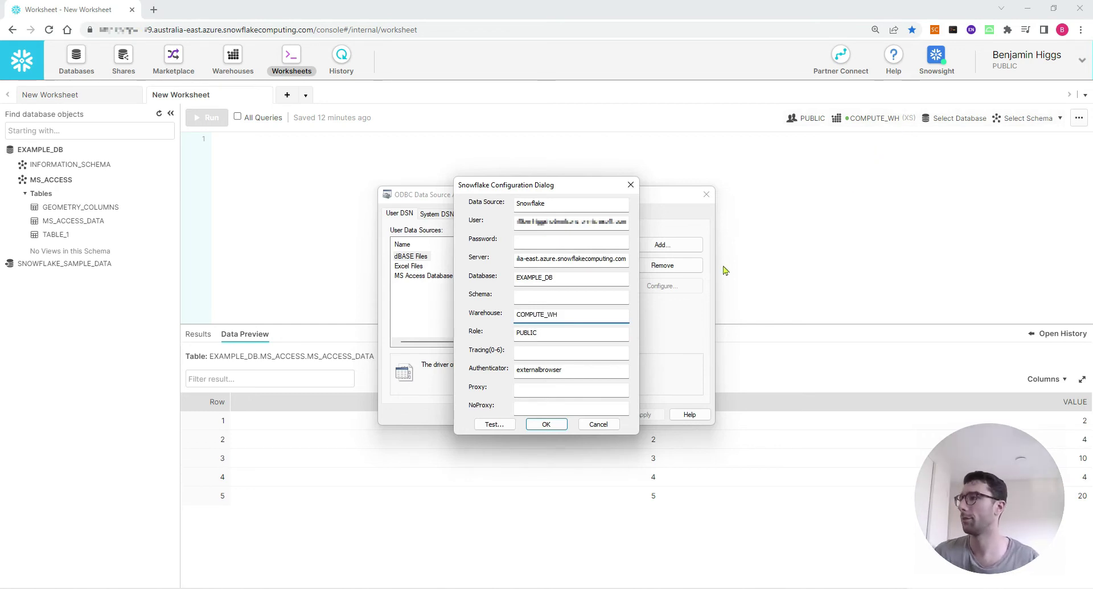
click(495, 424)
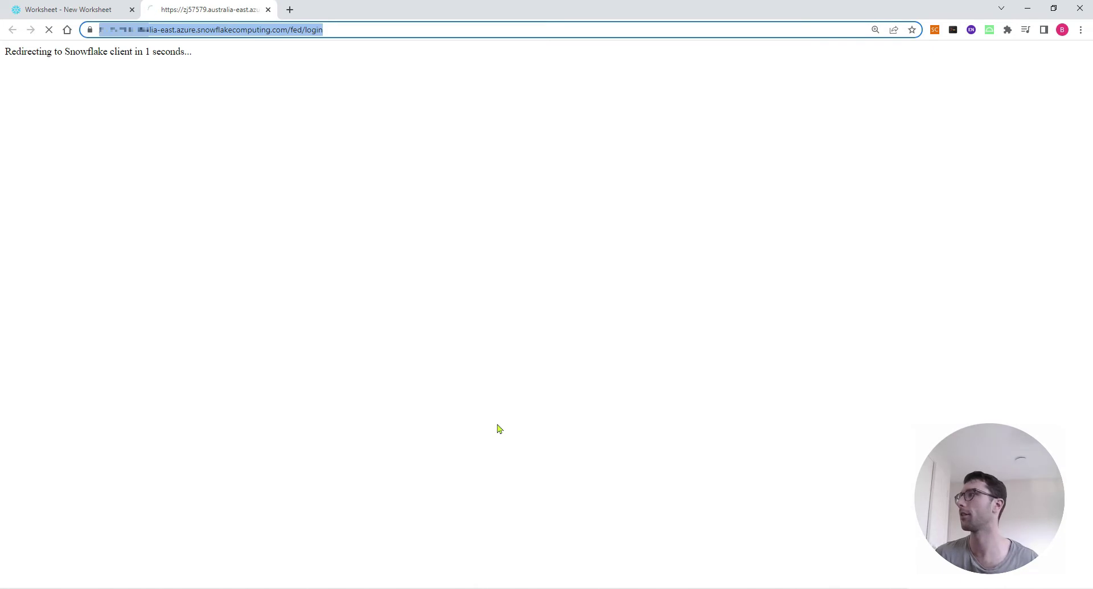
Step: Dismiss the successful test results, save the Snowflake data source, and close the administrator
click(266, 9)
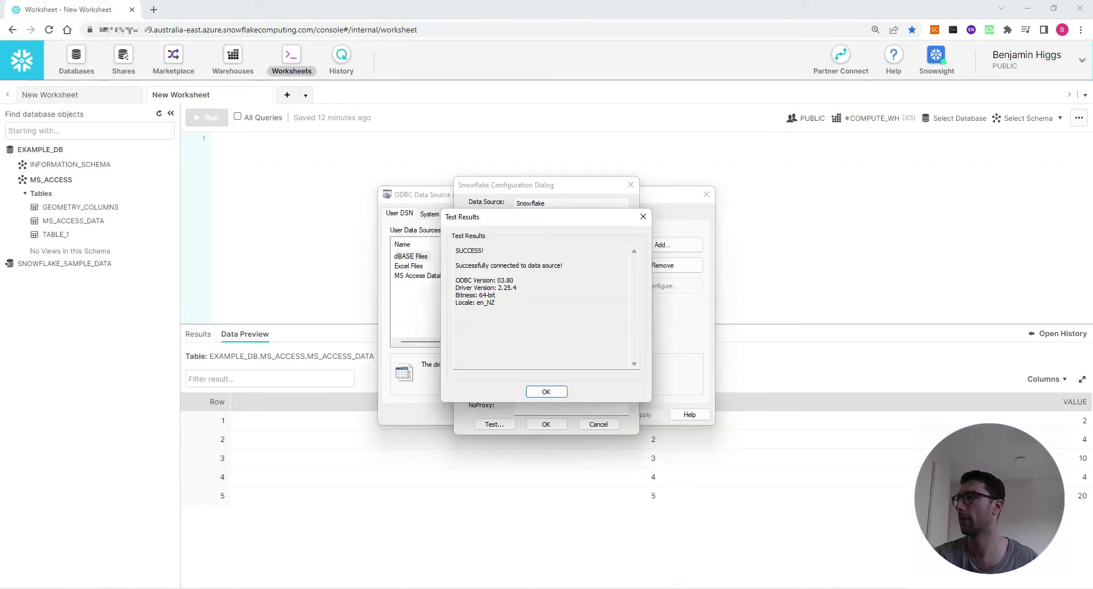
click(556, 392)
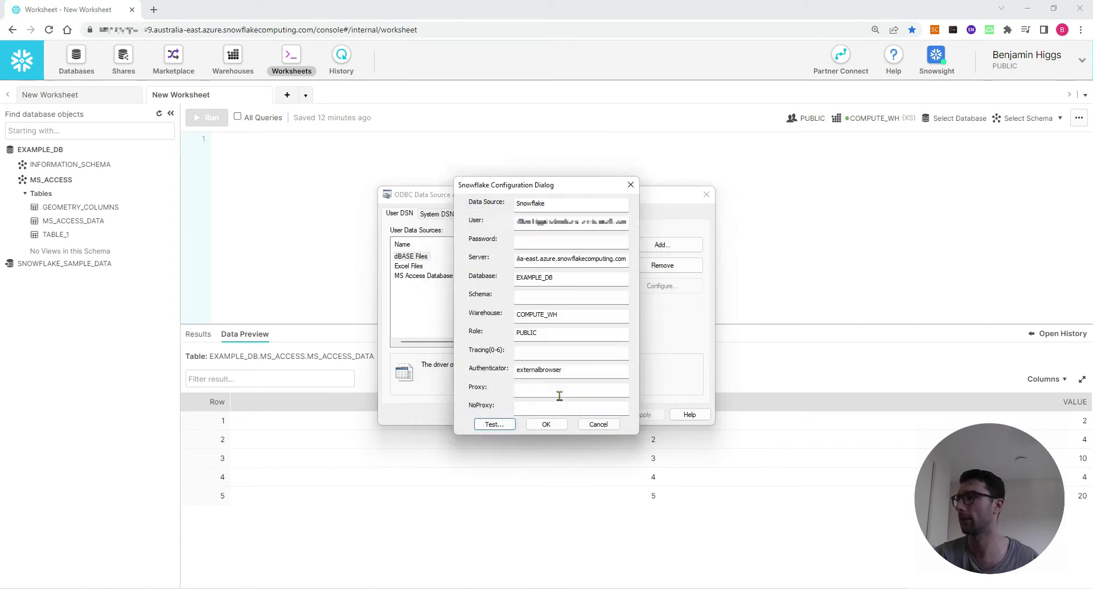
click(546, 425)
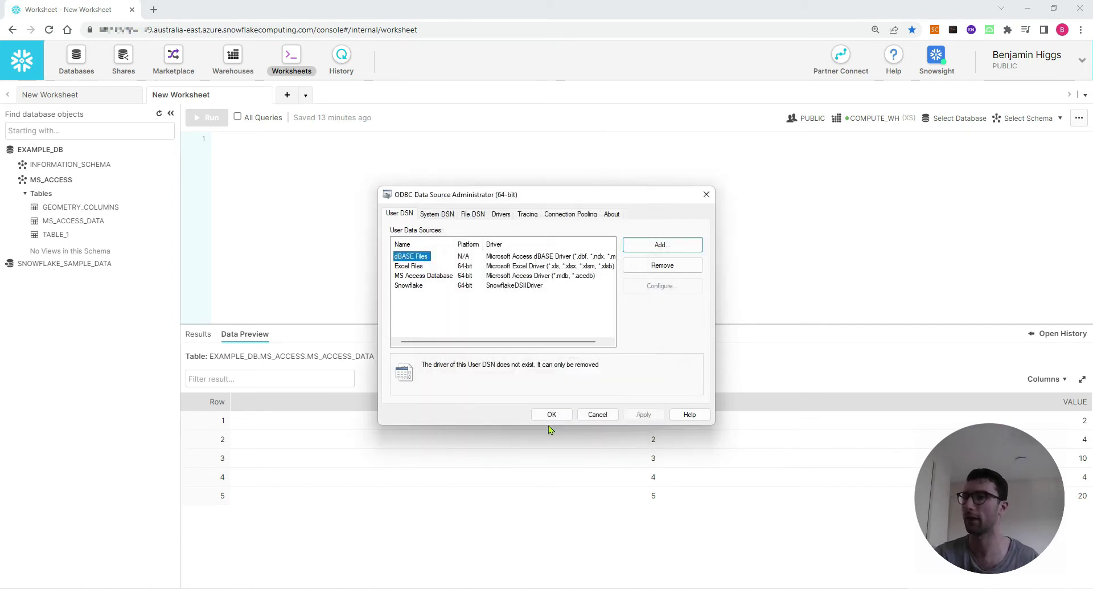
click(413, 286)
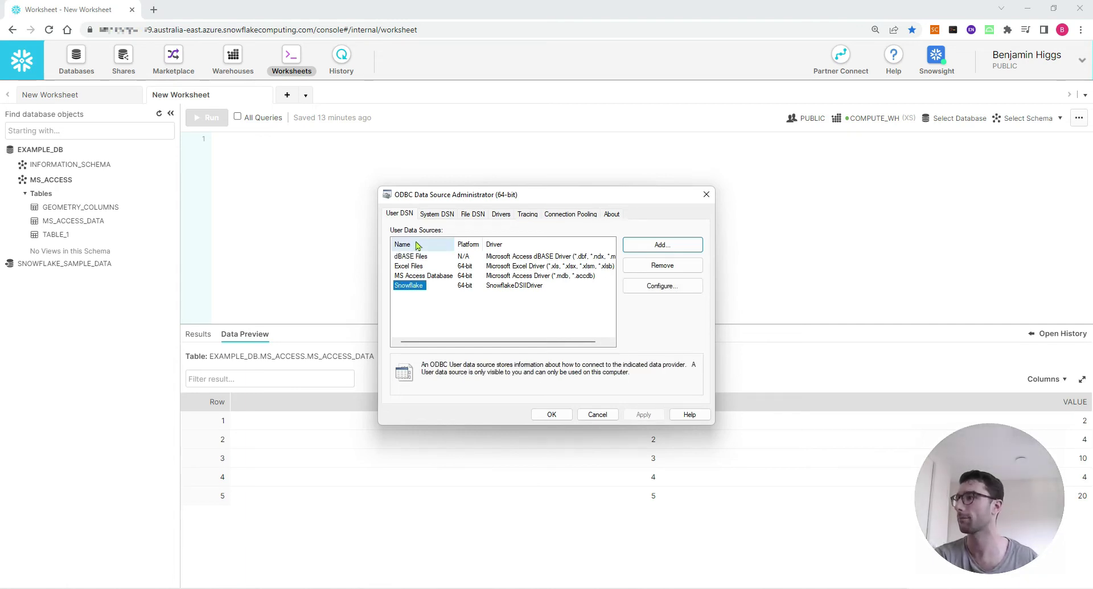
click(552, 414)
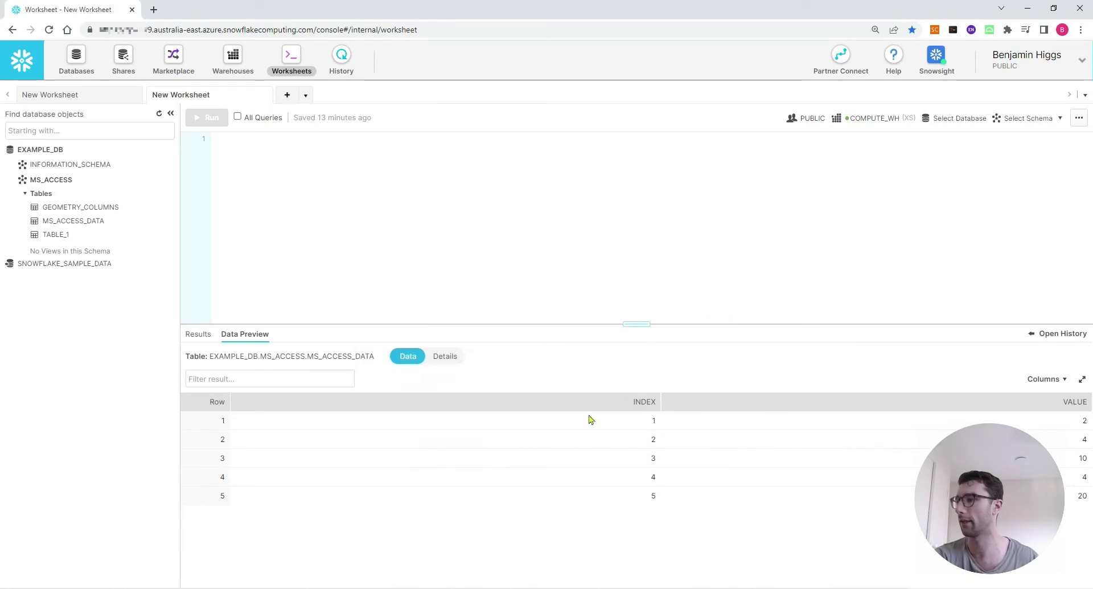
Step: Switch to Access, check the linked tables, and go to External Data > New Data Source > From Other Sources
key(alt+Tab)
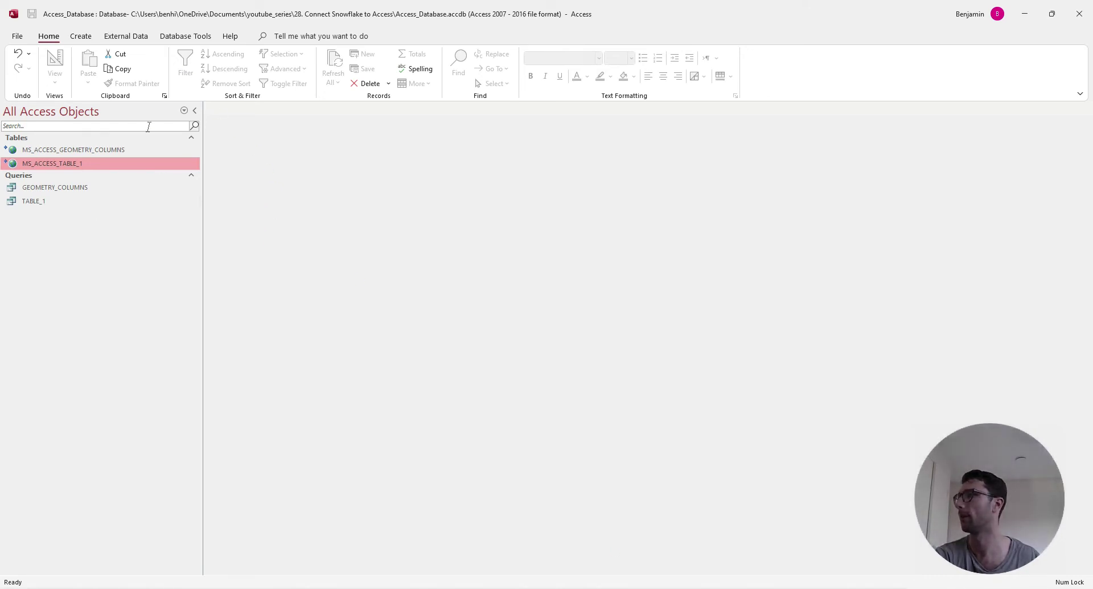
click(84, 151)
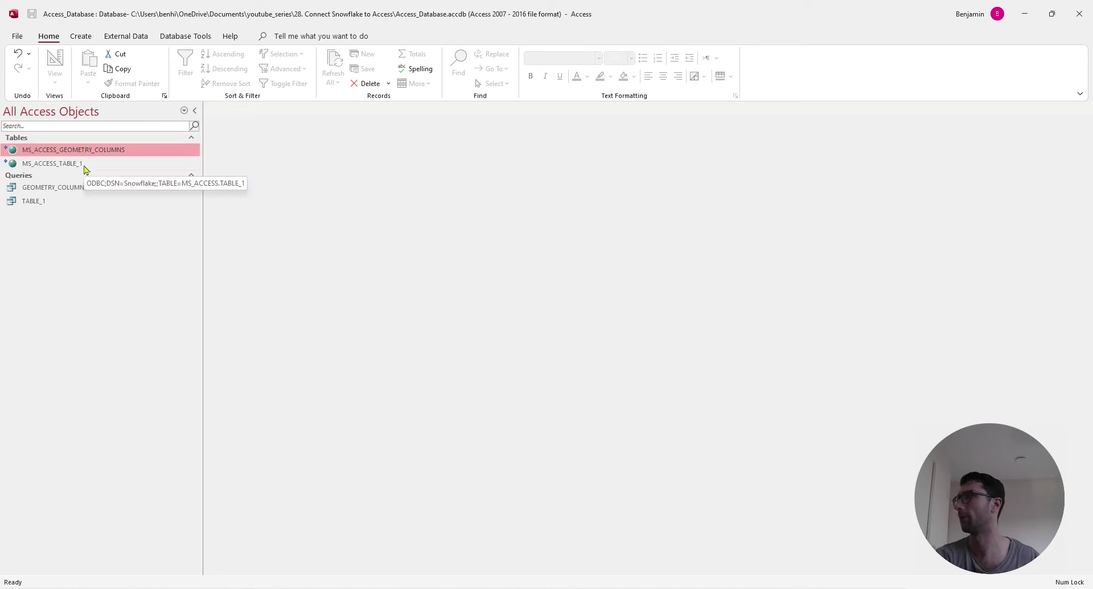
click(84, 165)
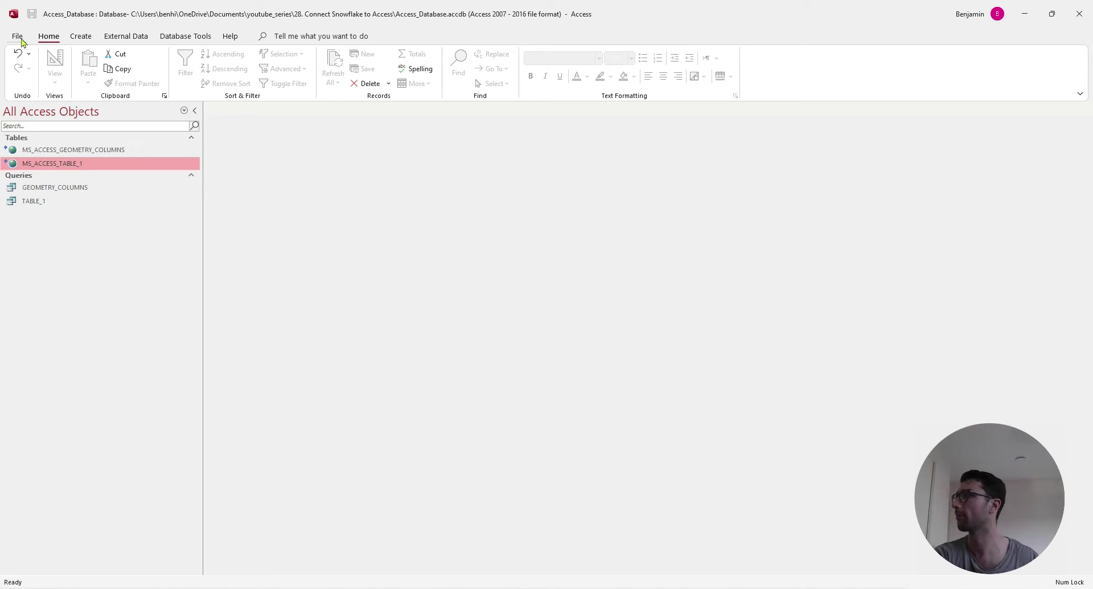
click(116, 37)
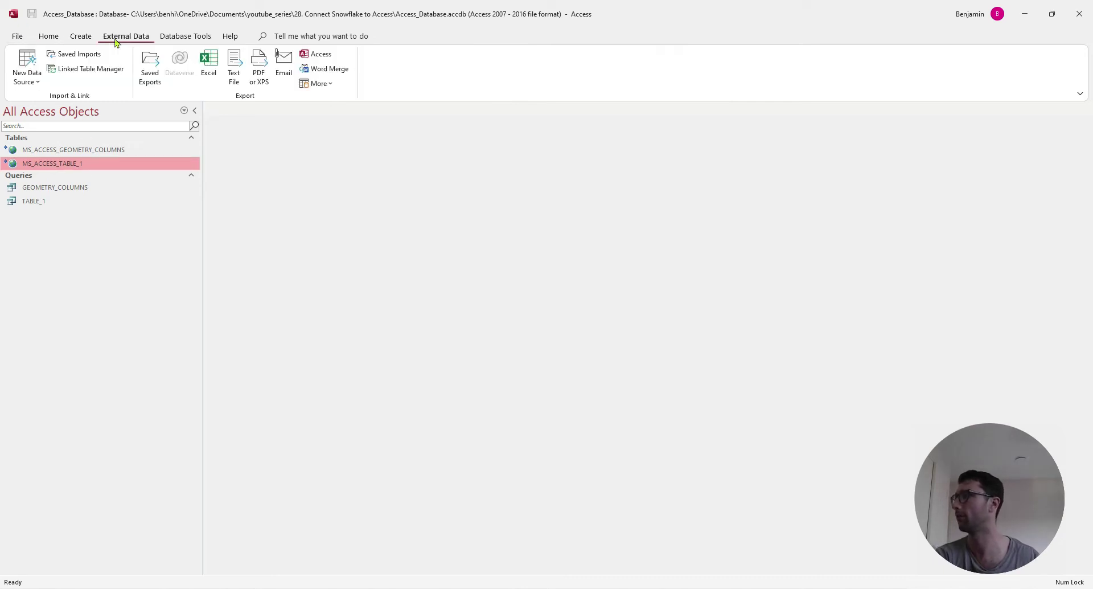
click(28, 85)
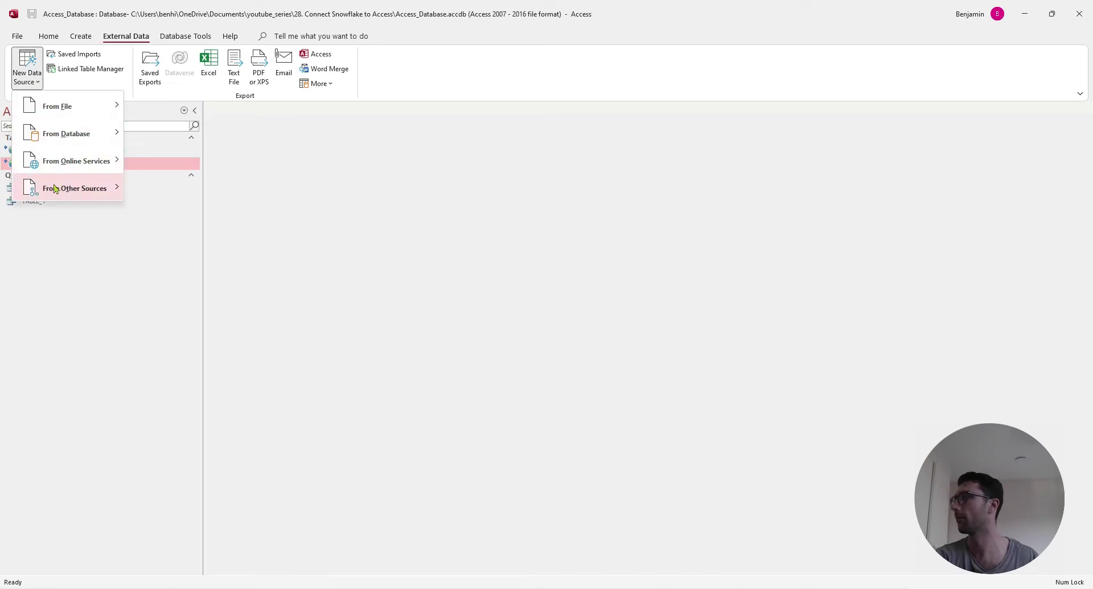
click(105, 192)
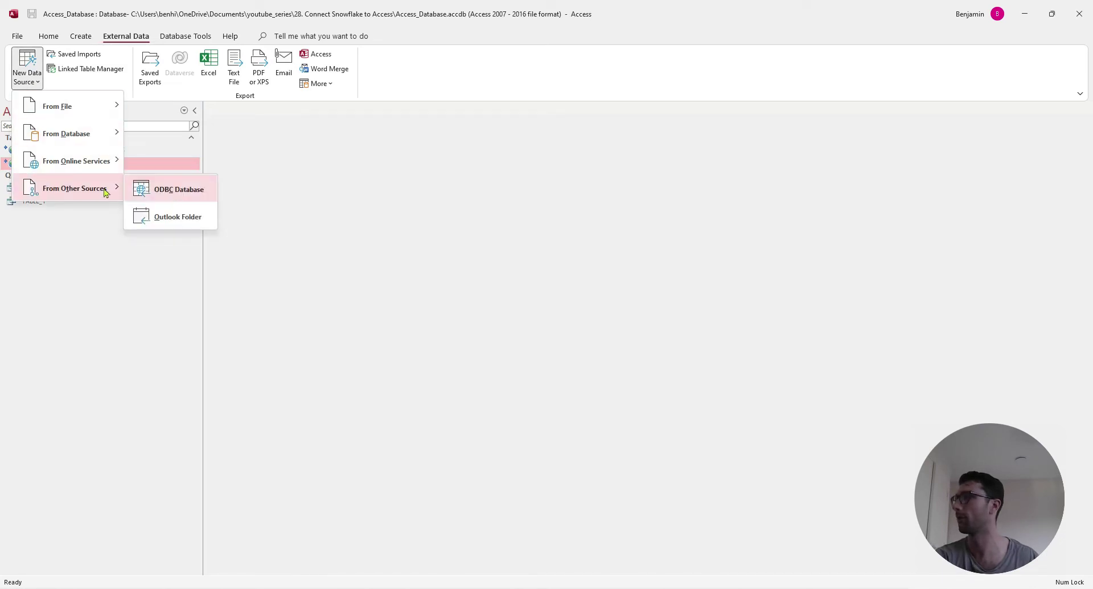
Step: Link from an ODBC Database using the Snowflake machine data source, completing browser sign-in
click(175, 197)
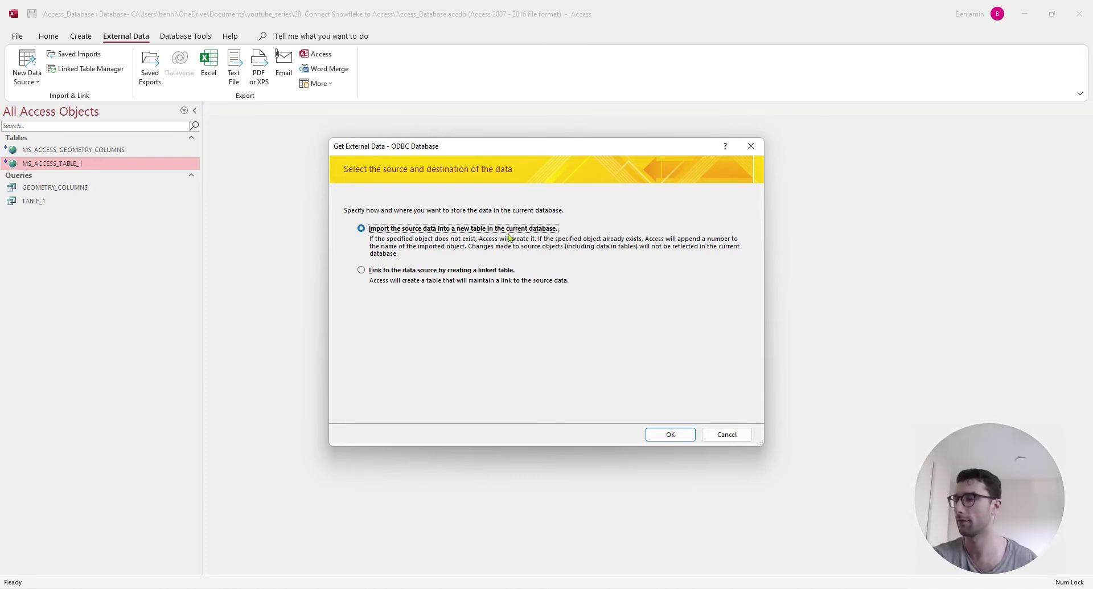
click(403, 271)
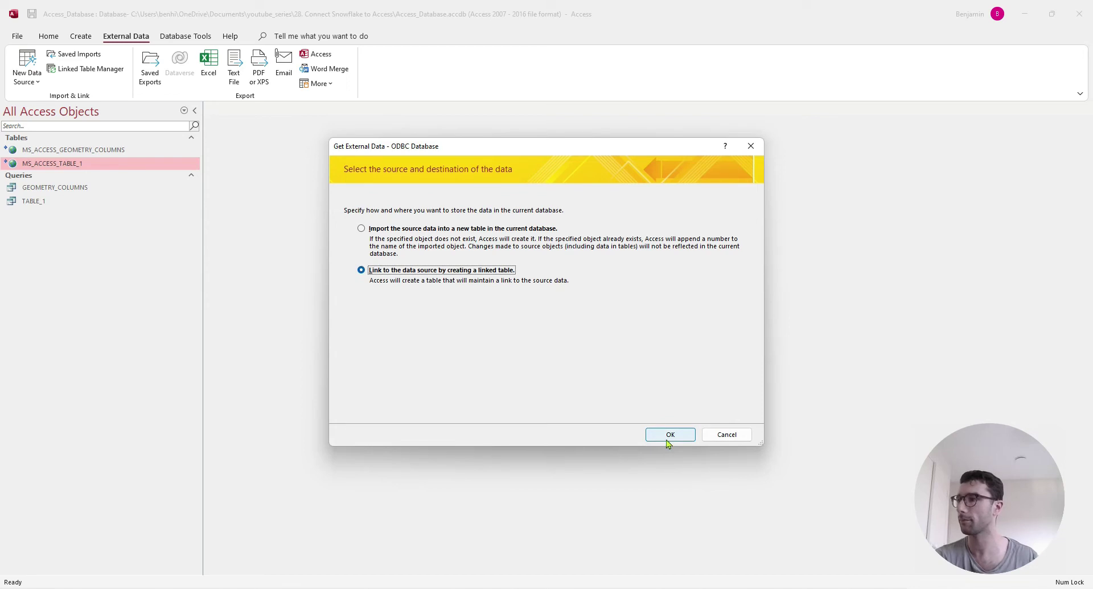
click(668, 439)
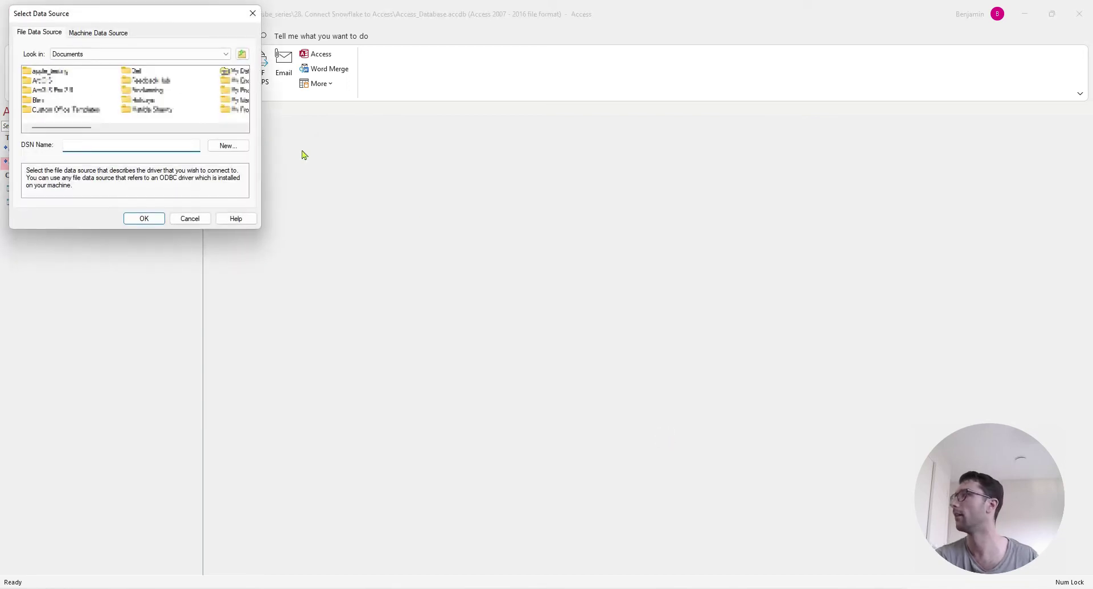
drag(145, 24, 482, 166)
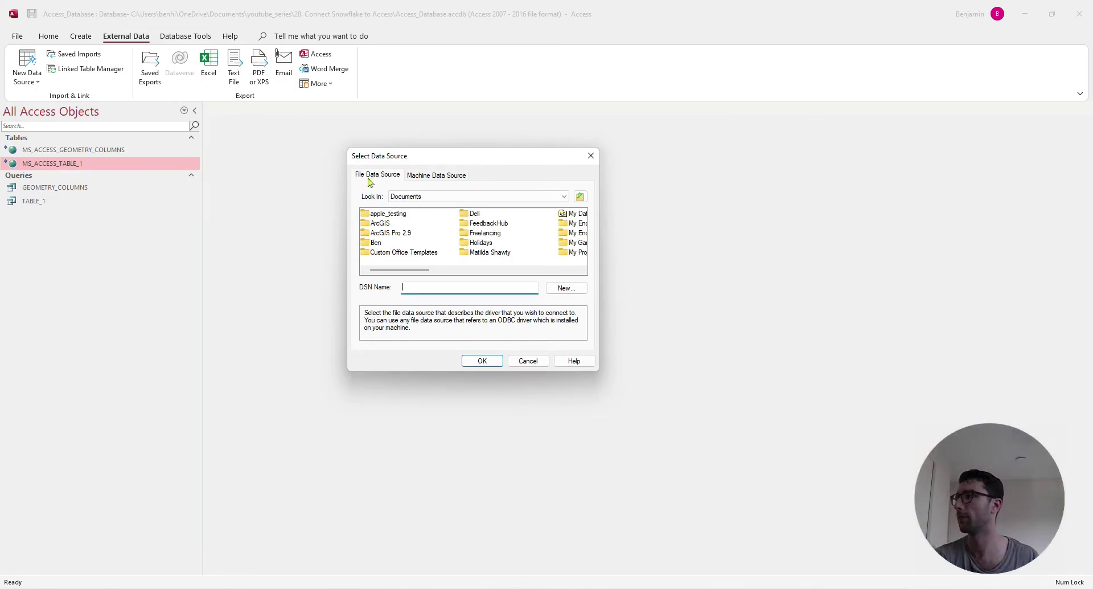
click(423, 181)
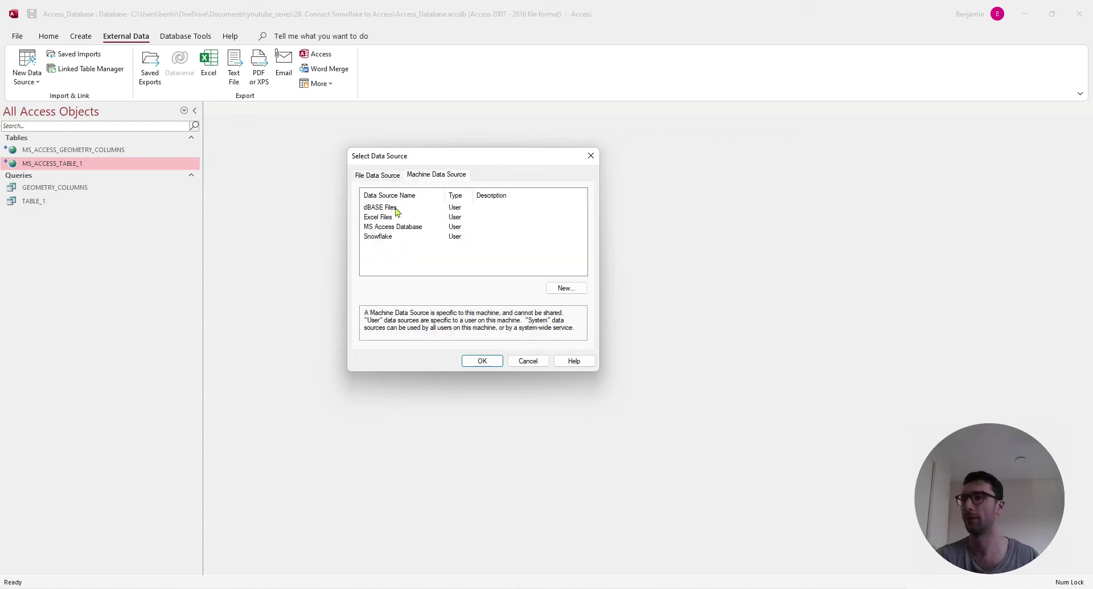
click(392, 237)
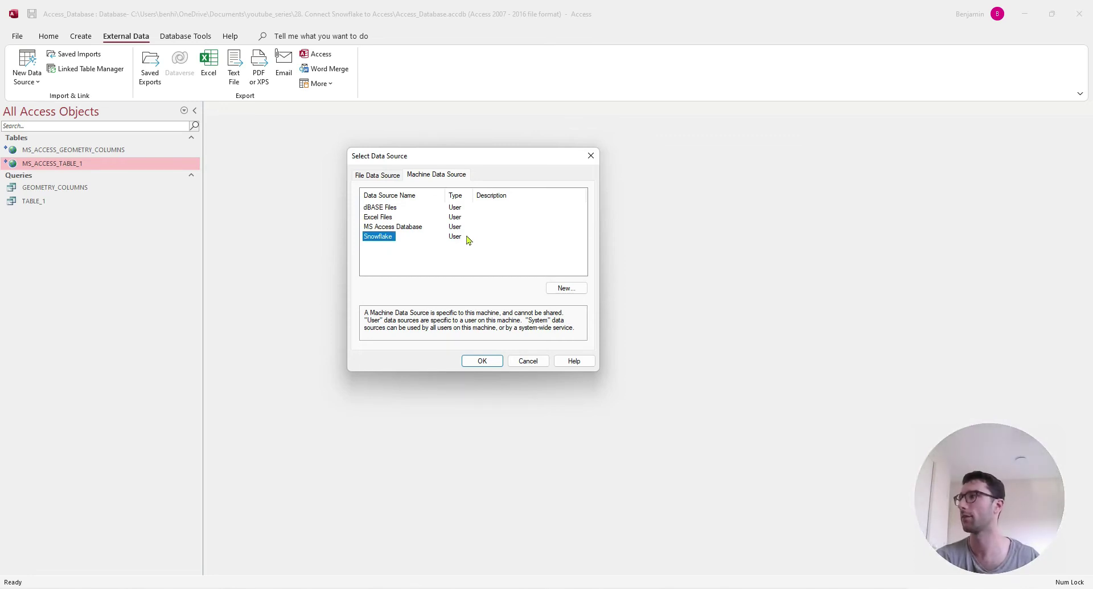
click(481, 361)
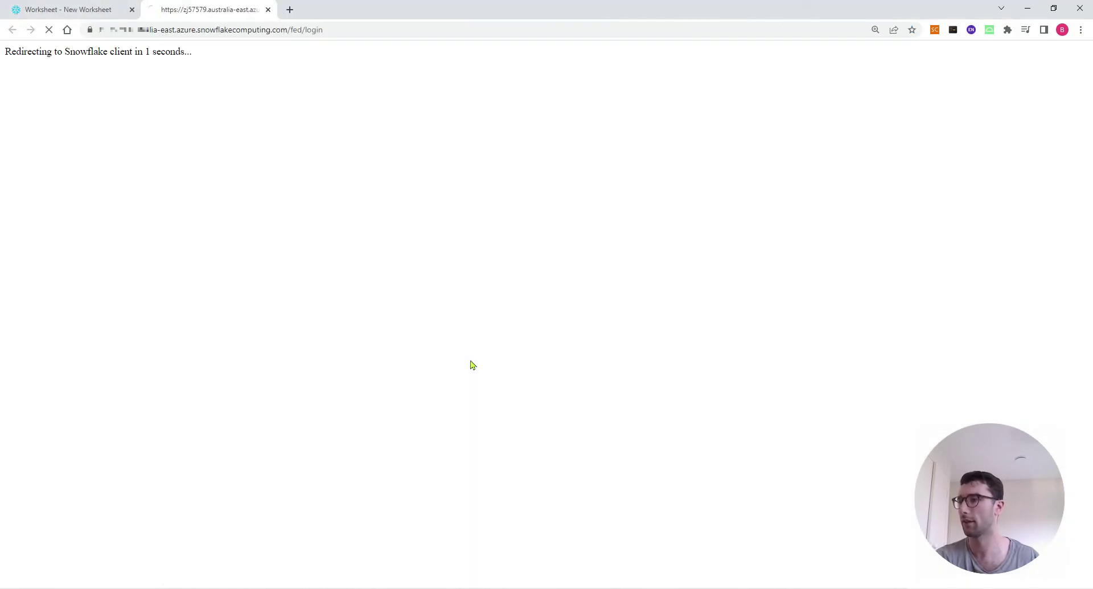
click(268, 9)
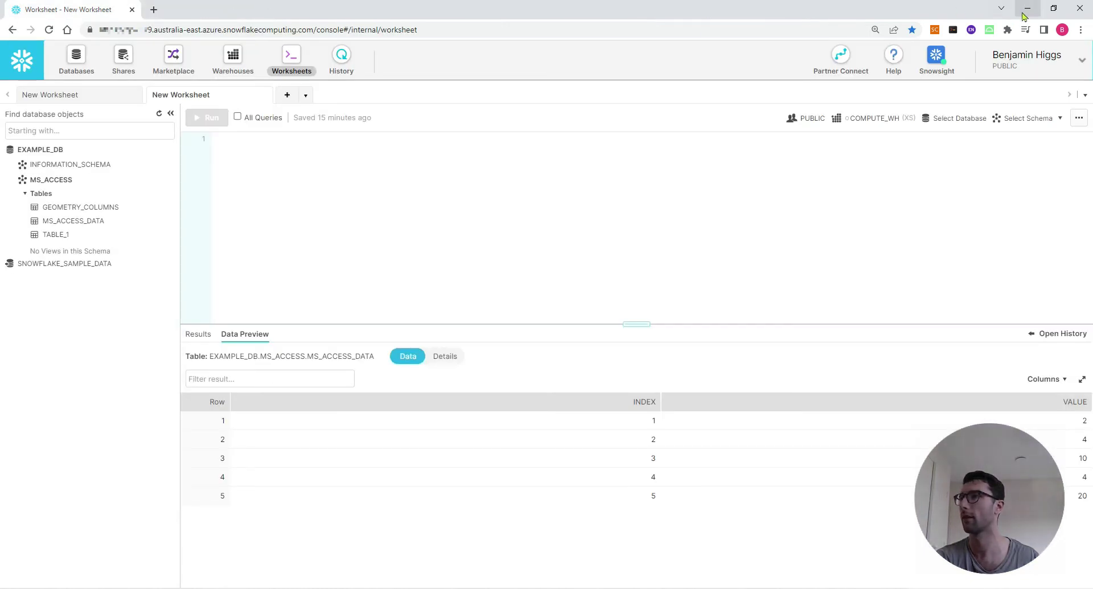
Step: Scroll the Link Tables list, select MS_ACCESS.MS_ACCESS_DATA, and confirm linking it
click(1028, 9)
drag(91, 28, 491, 120)
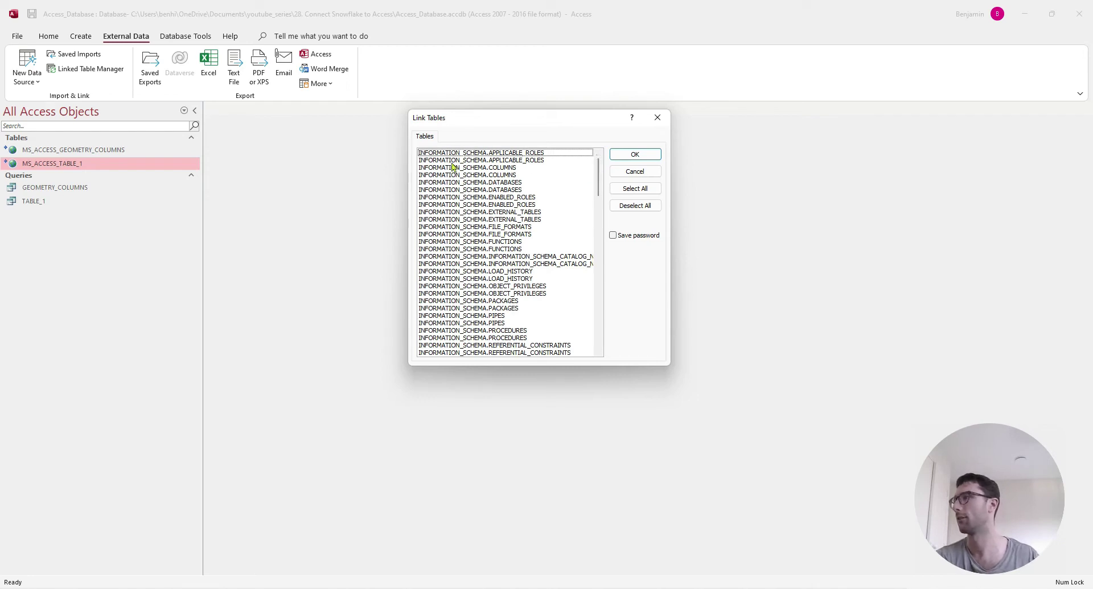
click(424, 153)
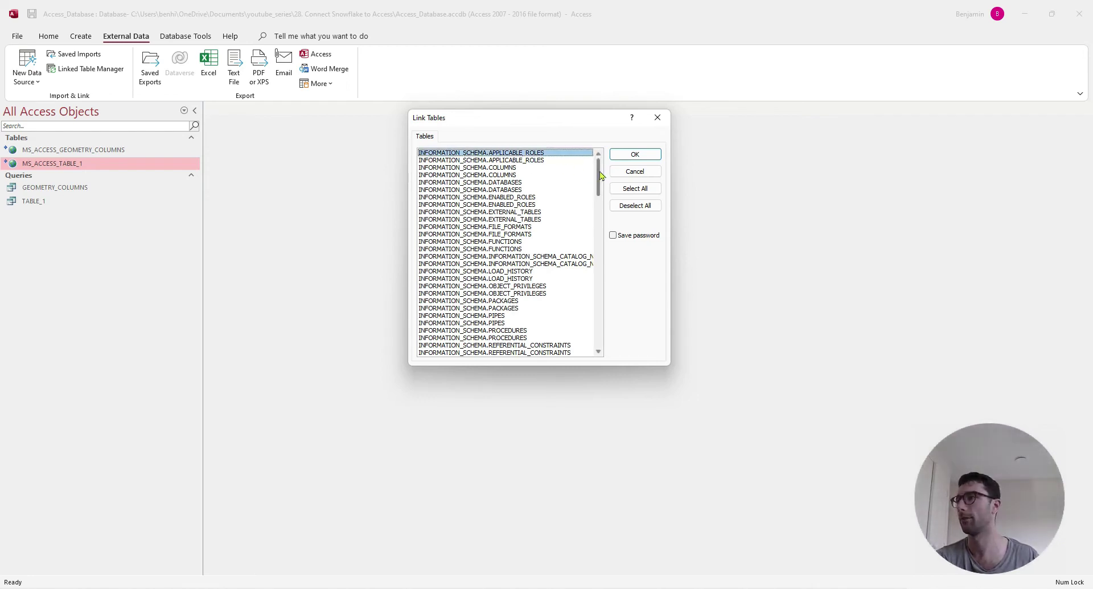
drag(601, 173, 601, 199)
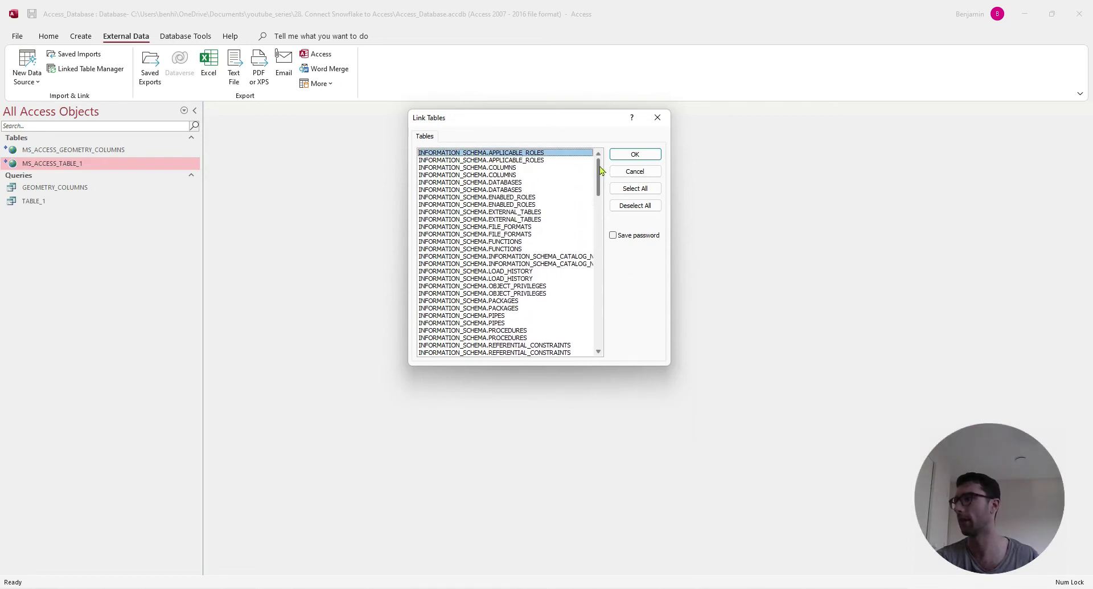
drag(601, 202, 600, 194)
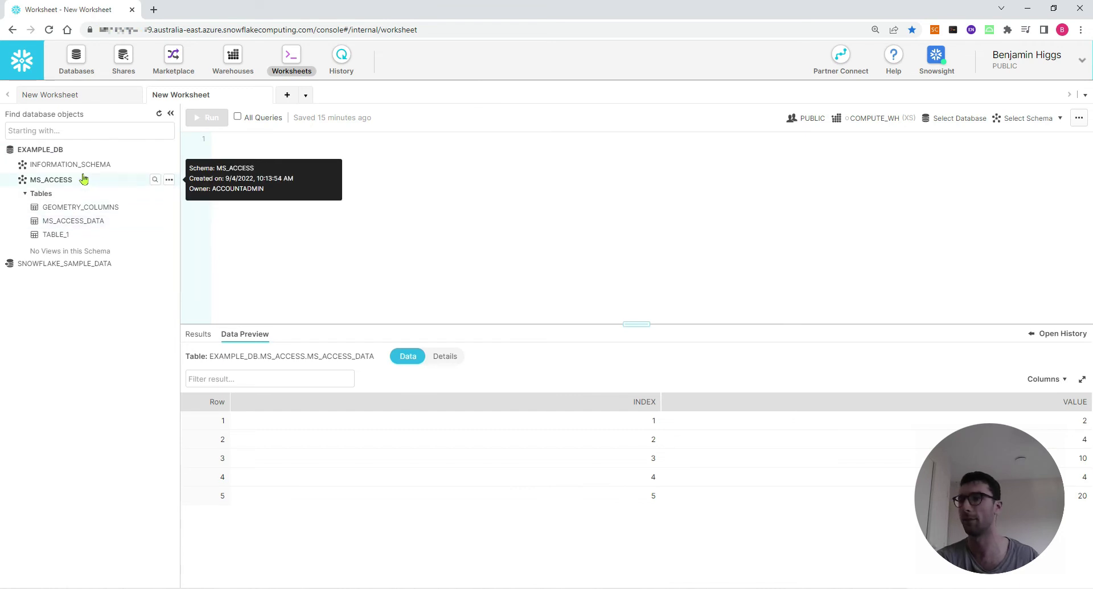
click(1028, 8)
drag(599, 174, 600, 213)
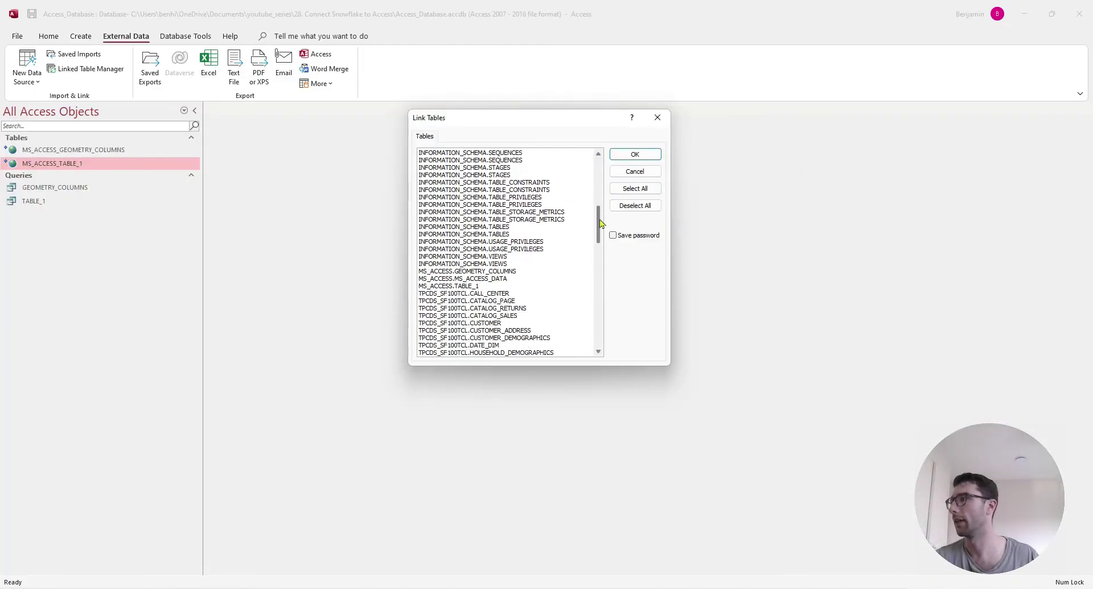
click(459, 278)
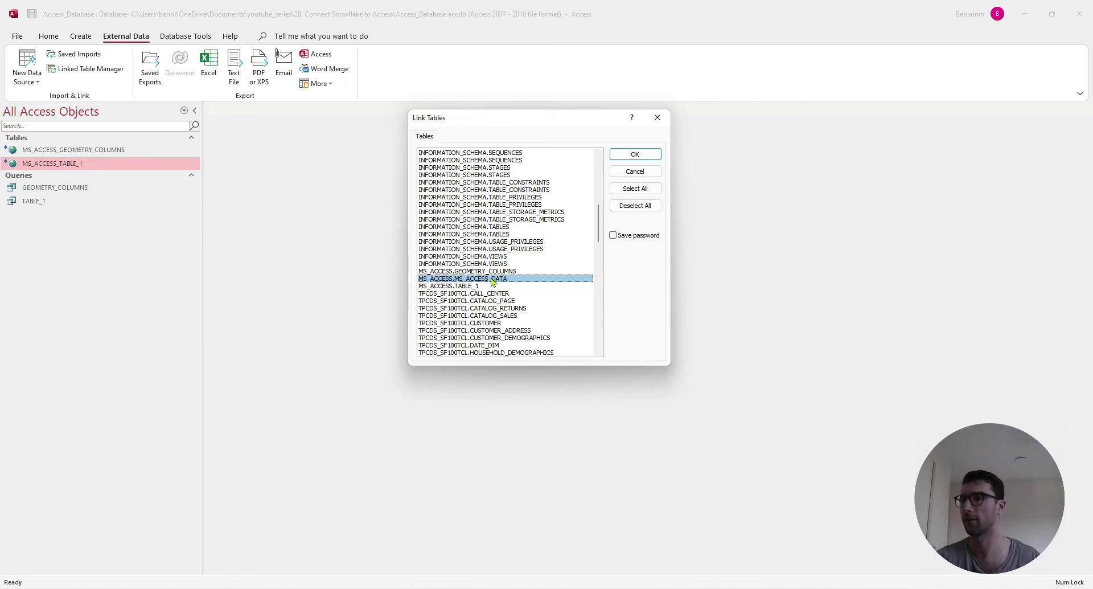
click(653, 152)
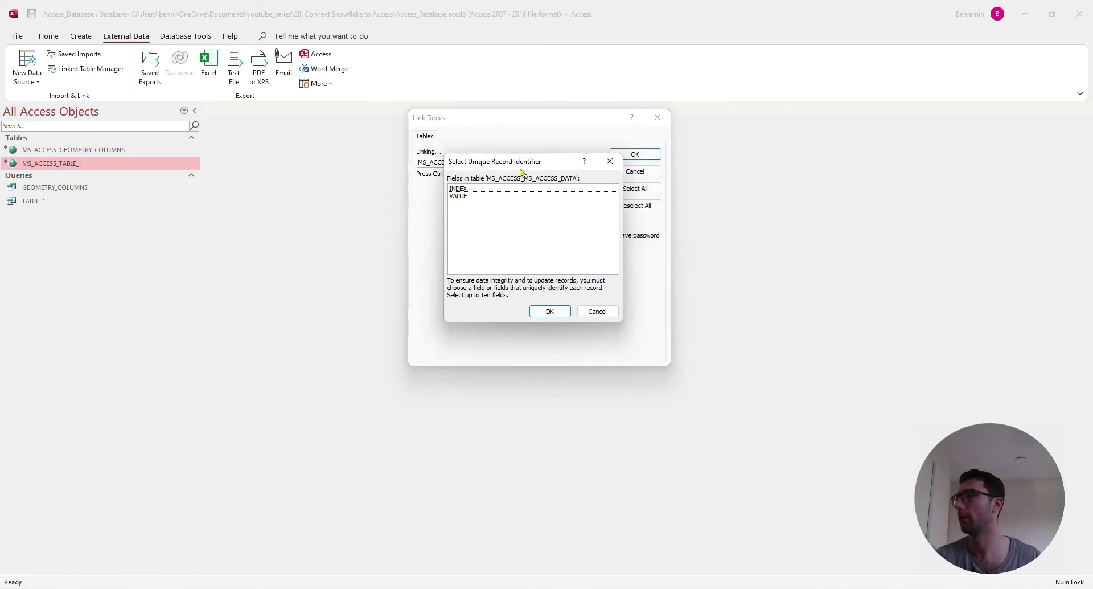
Step: Choose INDEX as the unique record identifier to finish linking MS_ACCESS_MS_ACCESS_DATA
click(476, 189)
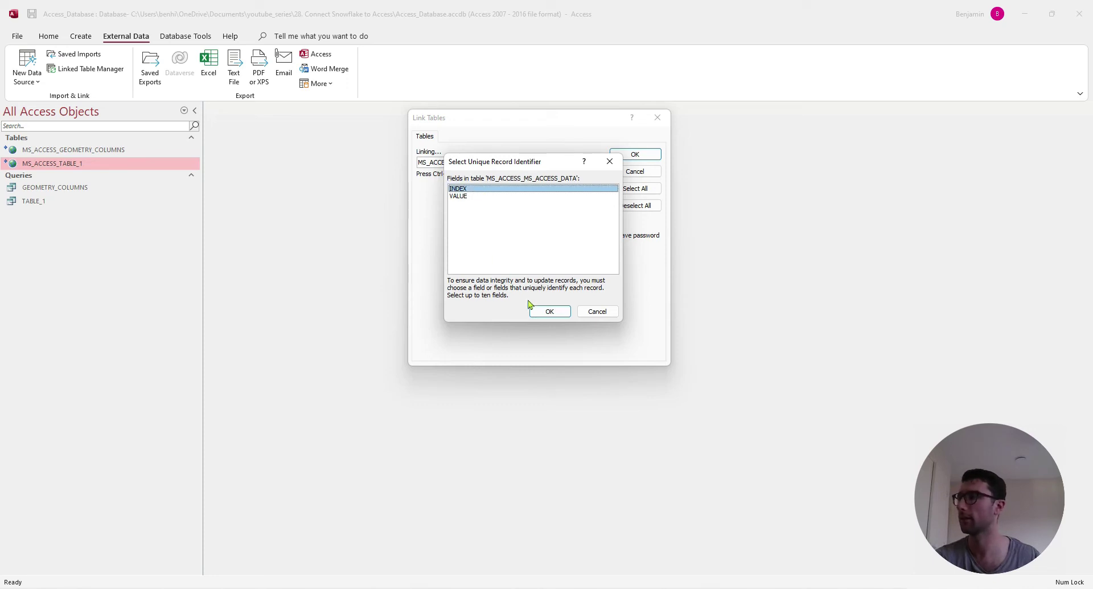
click(550, 311)
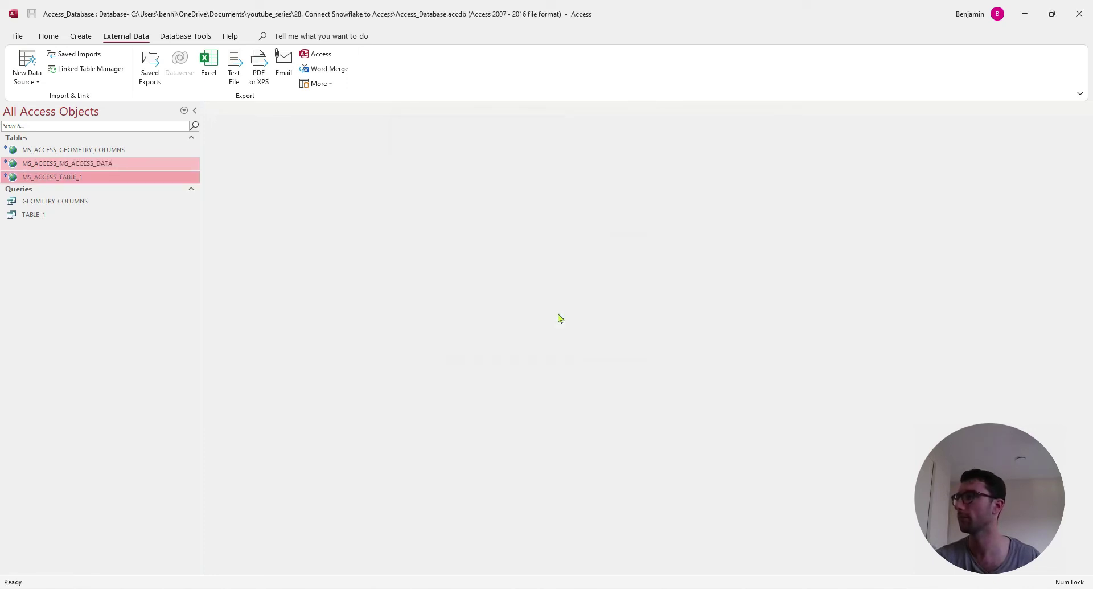
click(72, 181)
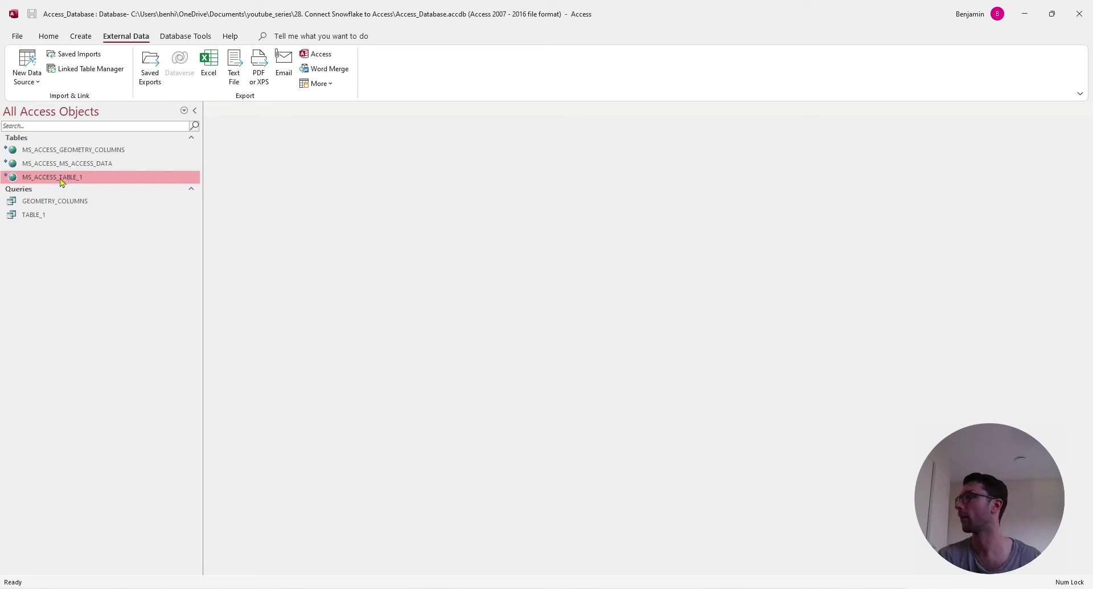
Step: Open the linked MS_ACCESS_TABLE_1, completing the browser sign-in and minimizing the browser
double_click(62, 182)
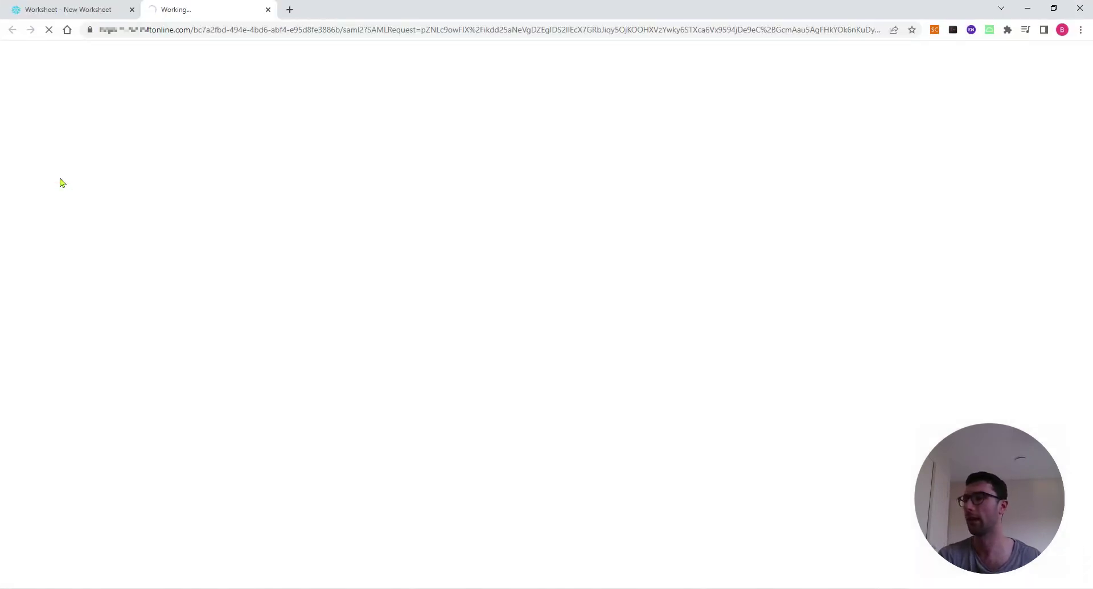
double_click(495, 13)
click(493, 110)
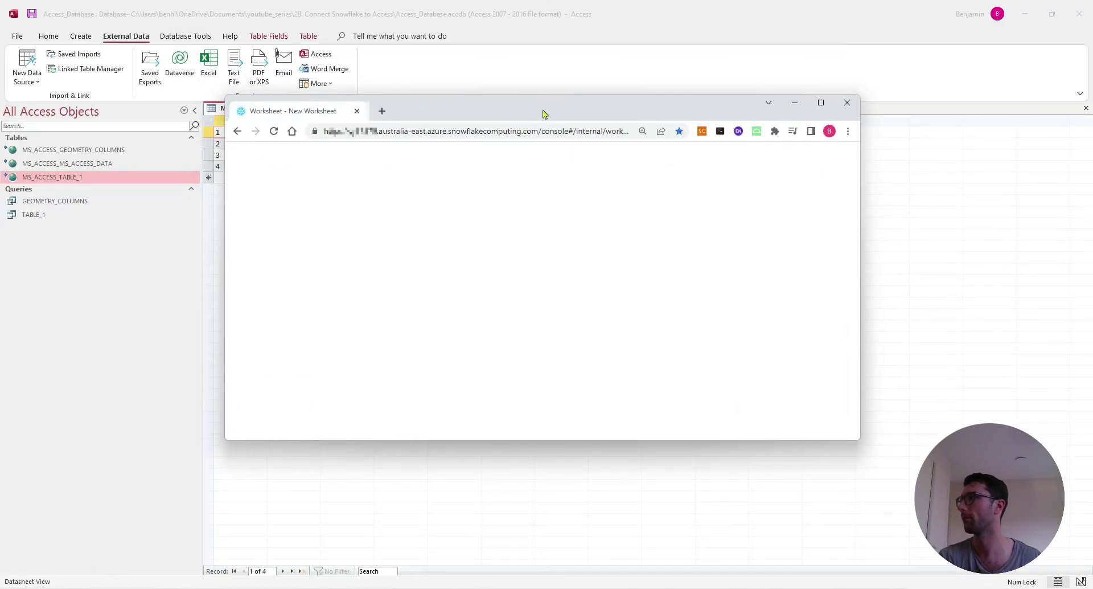
click(795, 102)
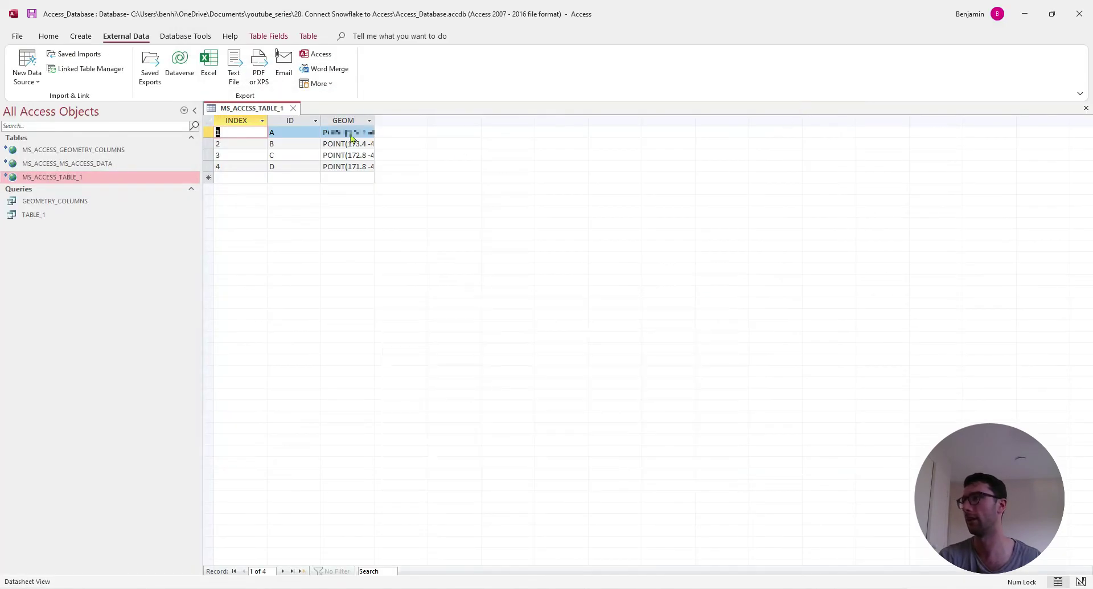
Step: Open MS_ACCESS_MS_ACCESS_DATA showing five INDEX/VALUE rows, then select other navigation items
double_click(108, 164)
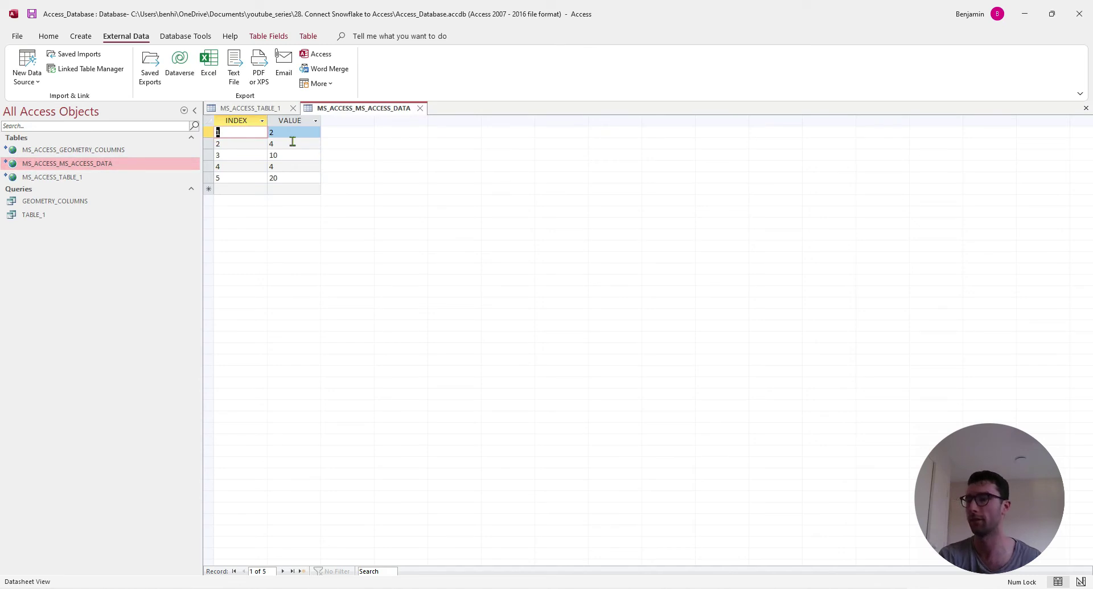
click(38, 152)
click(32, 177)
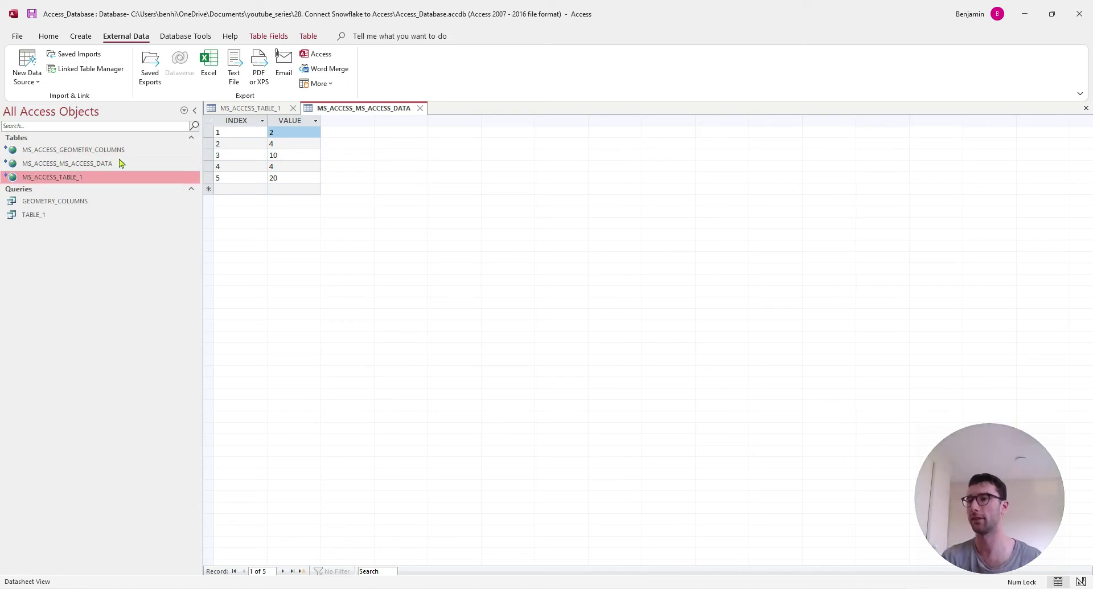
mouse_move(55, 201)
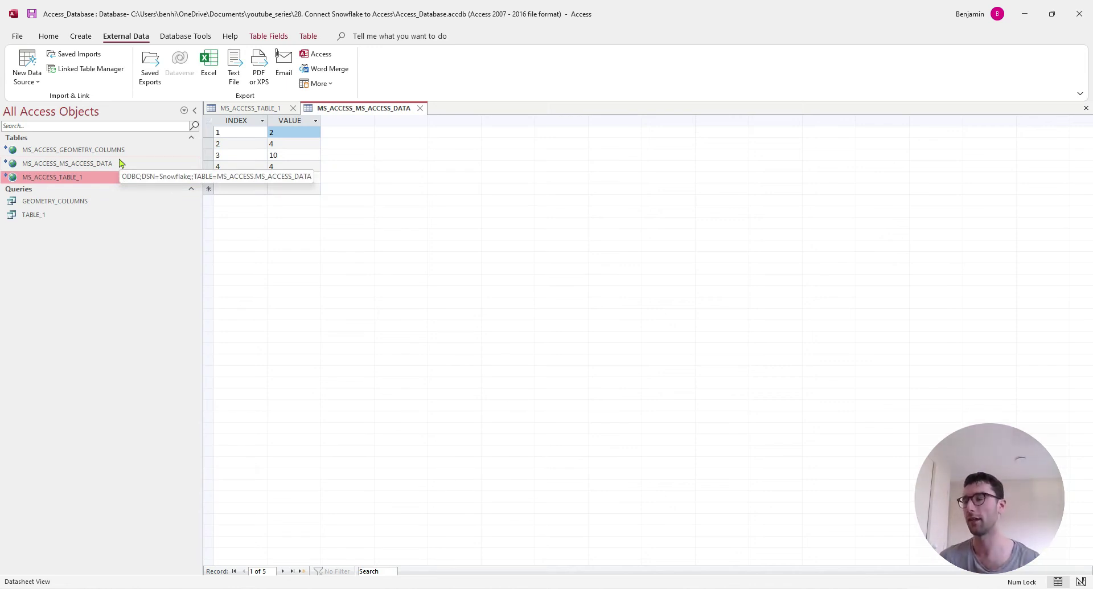
click(61, 204)
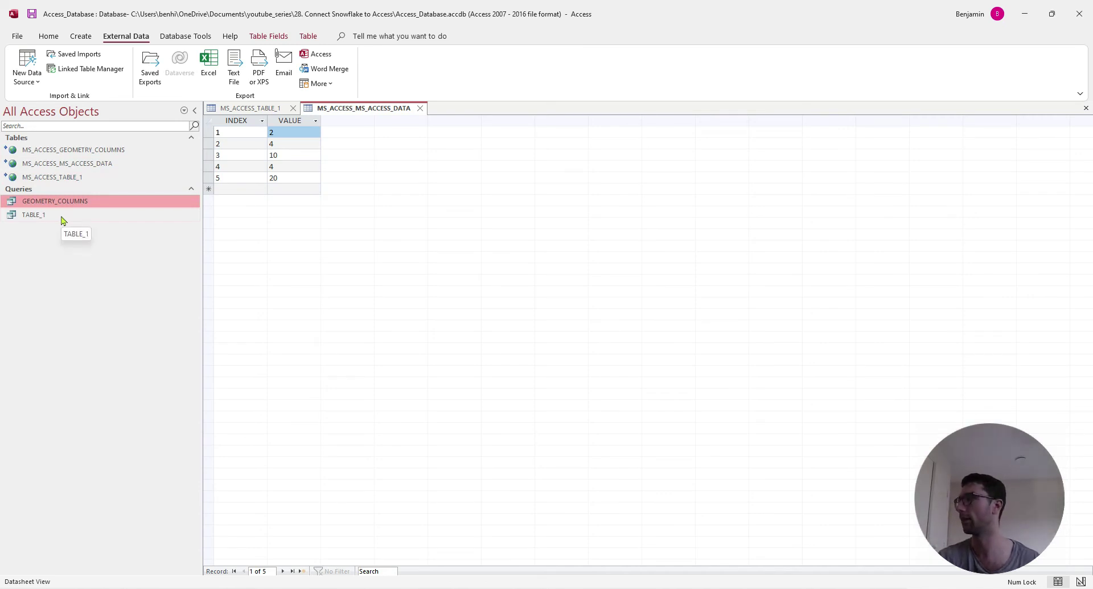
Step: Close the MS_ACCESS_MS_ACCESS_DATA and MS_ACCESS_TABLE_1 table datasheets
click(105, 164)
click(419, 108)
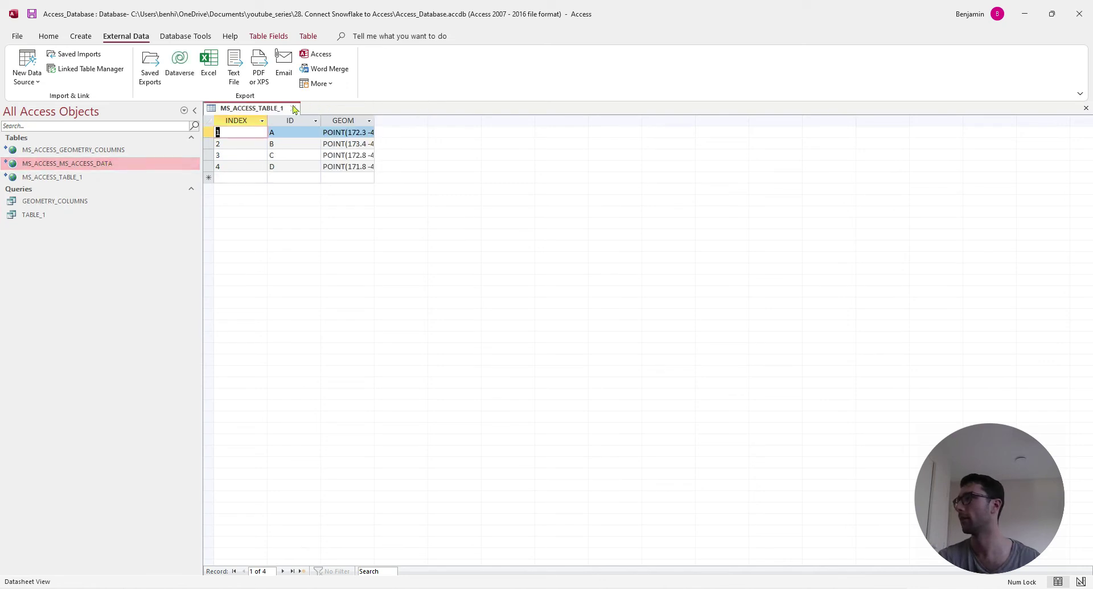
click(294, 108)
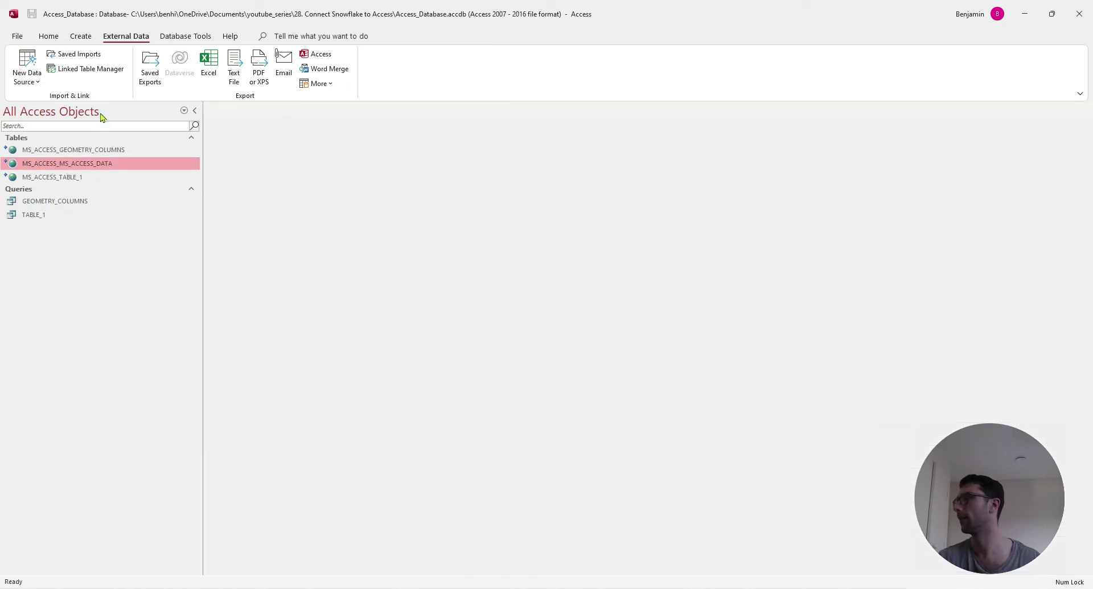
Step: Create a simple select query on MS_ACCESS_MS_ACCESS_DATA with its INDEX and VALUE fields
click(80, 37)
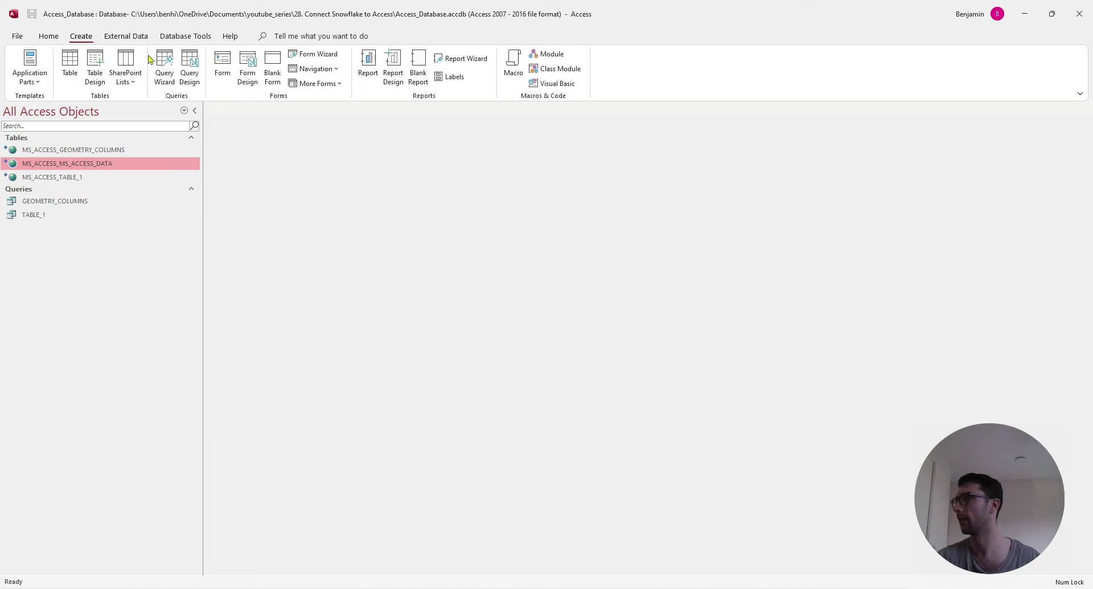
click(166, 80)
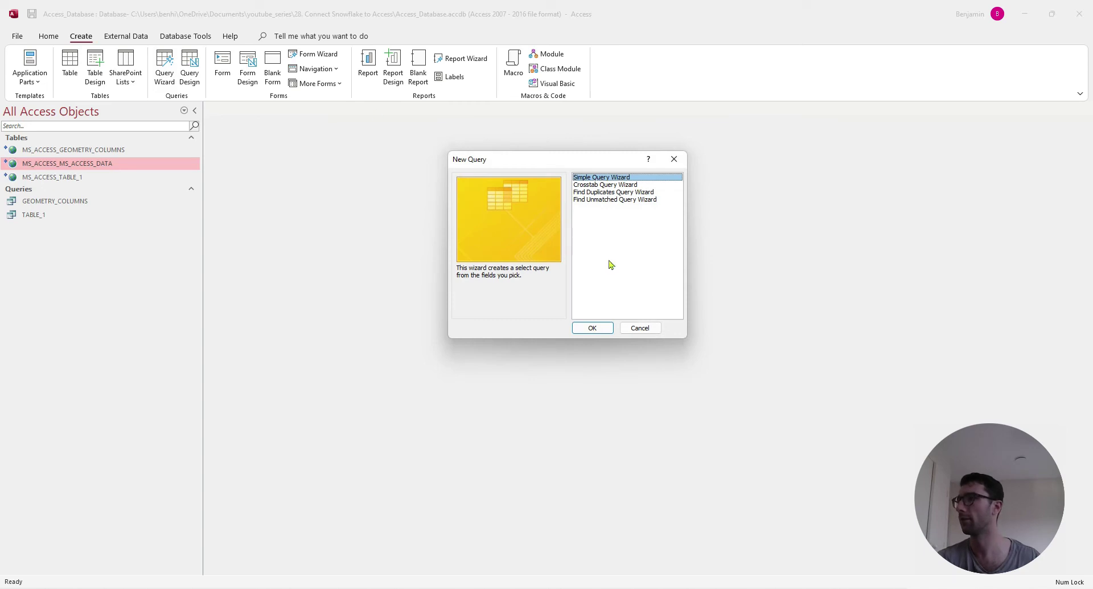
click(607, 329)
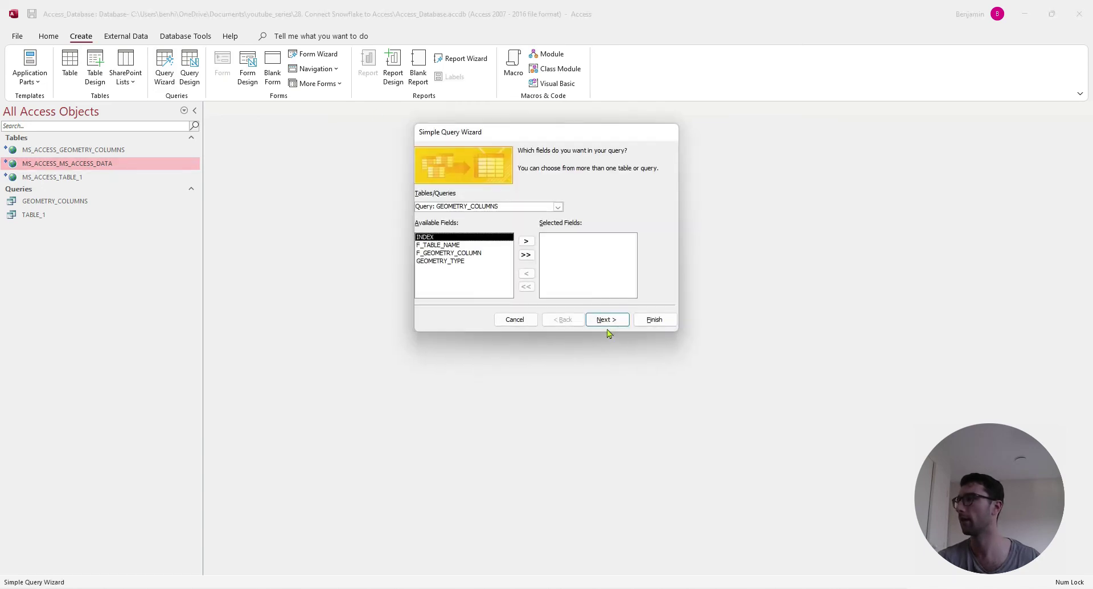
click(559, 208)
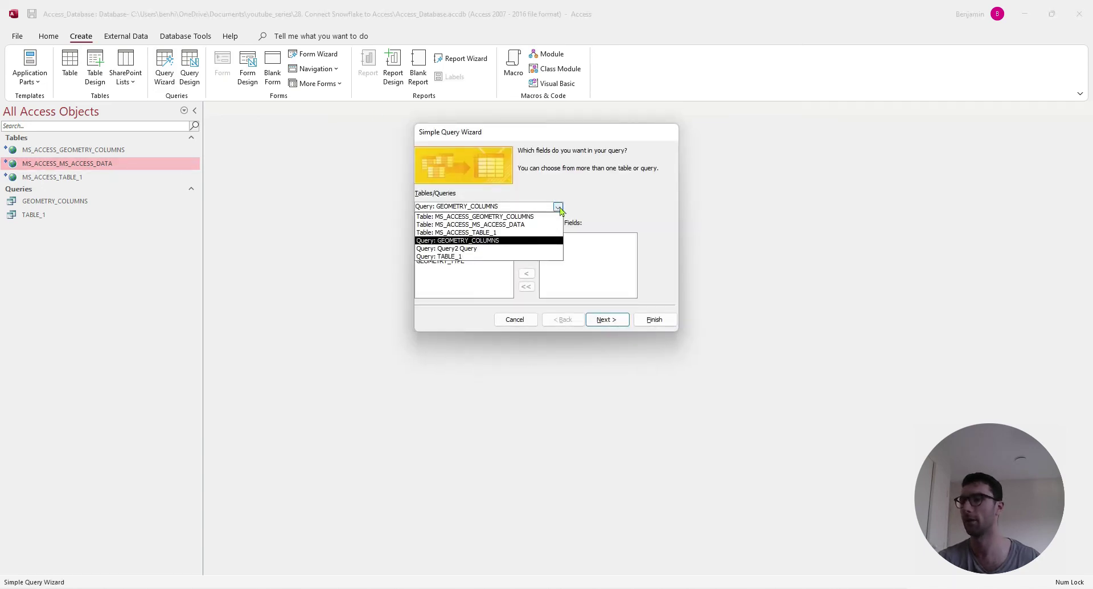
click(524, 225)
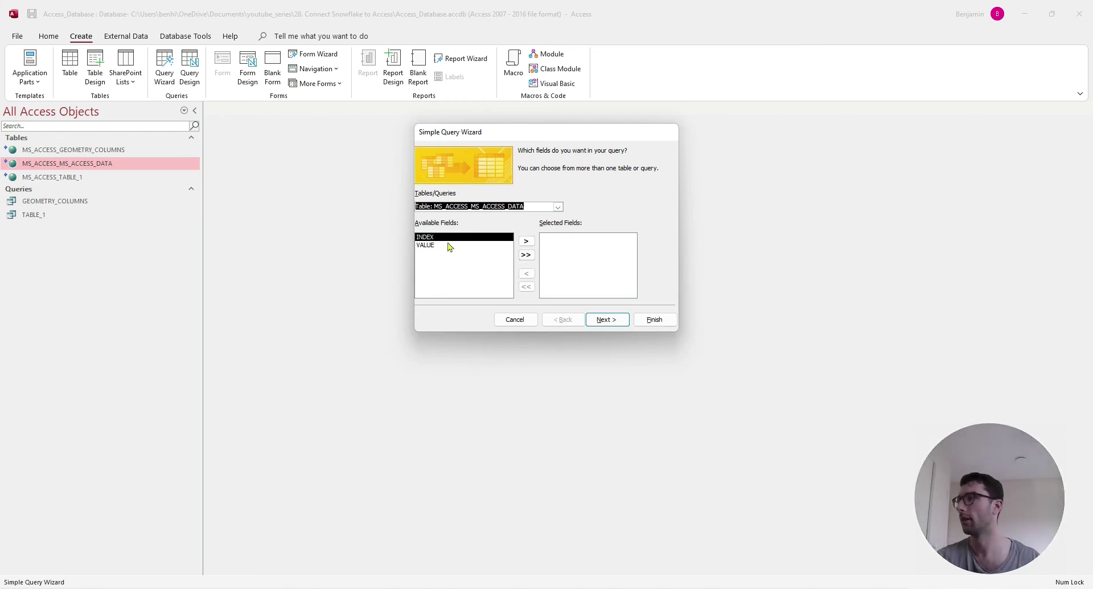
click(527, 255)
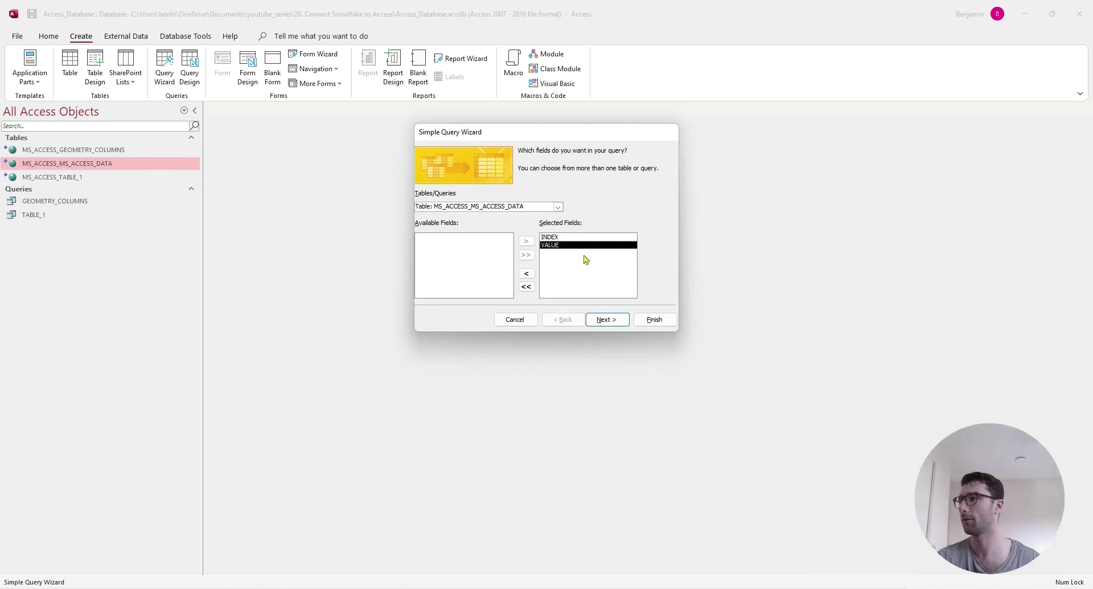
click(608, 320)
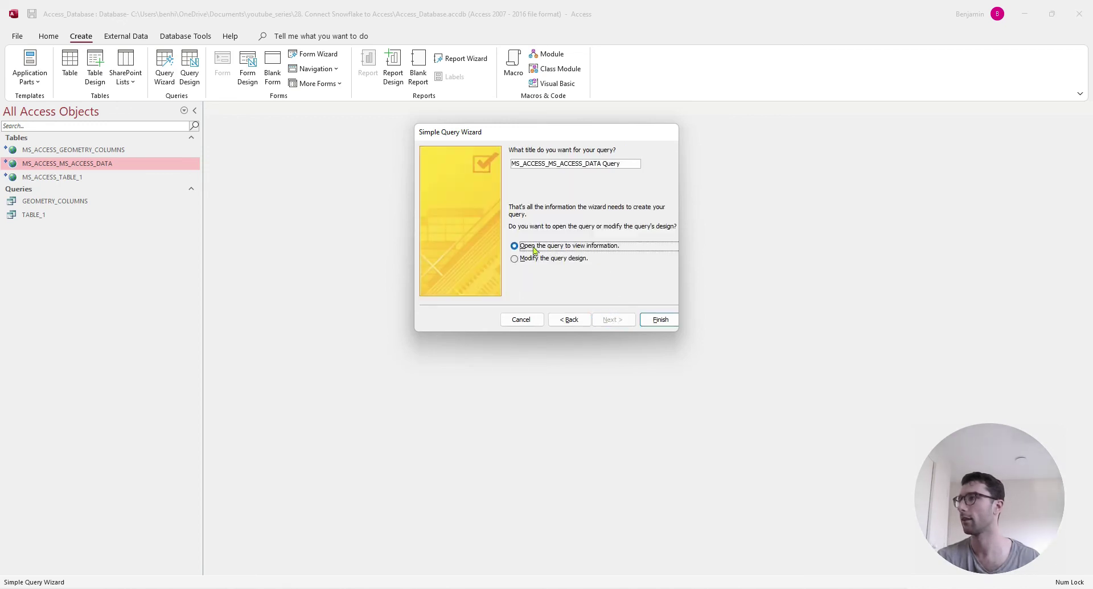
click(670, 321)
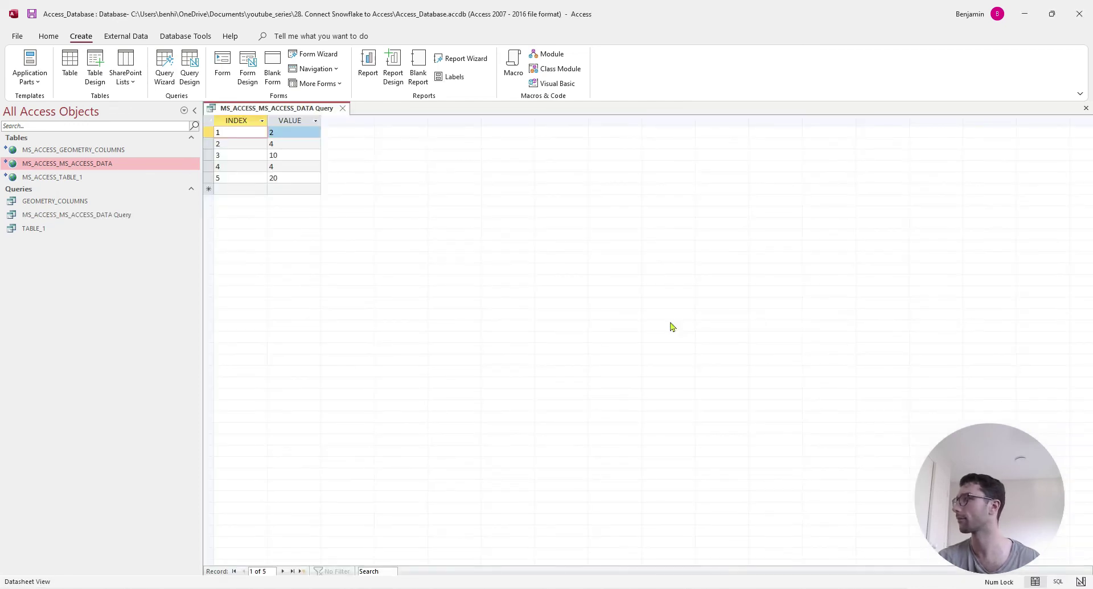
Step: Close the open MS_ACCESS_MS_ACCESS_DATA Query datasheet
click(71, 217)
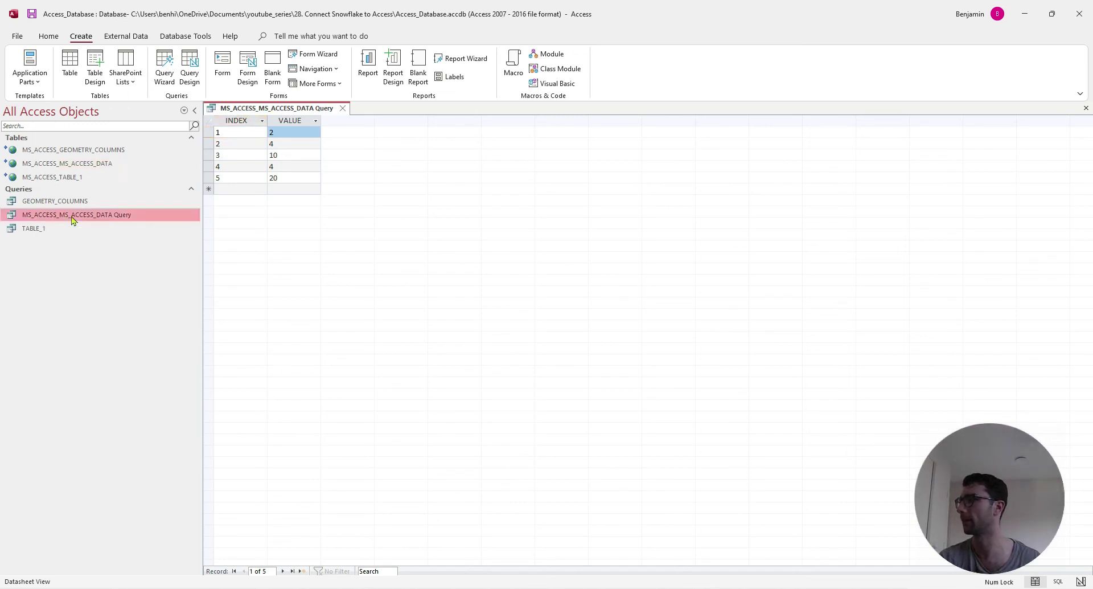
right_click(121, 217)
click(140, 239)
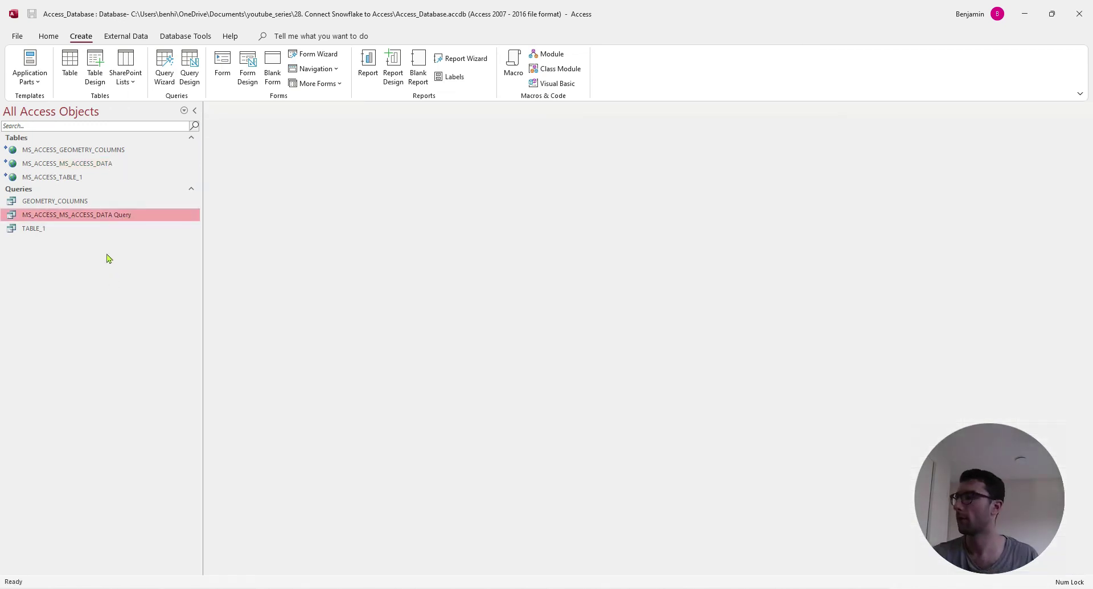
Step: Rename the query to MS_ACCESS_DATA, then go to the File start page
right_click(127, 215)
click(163, 274)
drag(147, 215, 123, 217)
key(BackSpace)
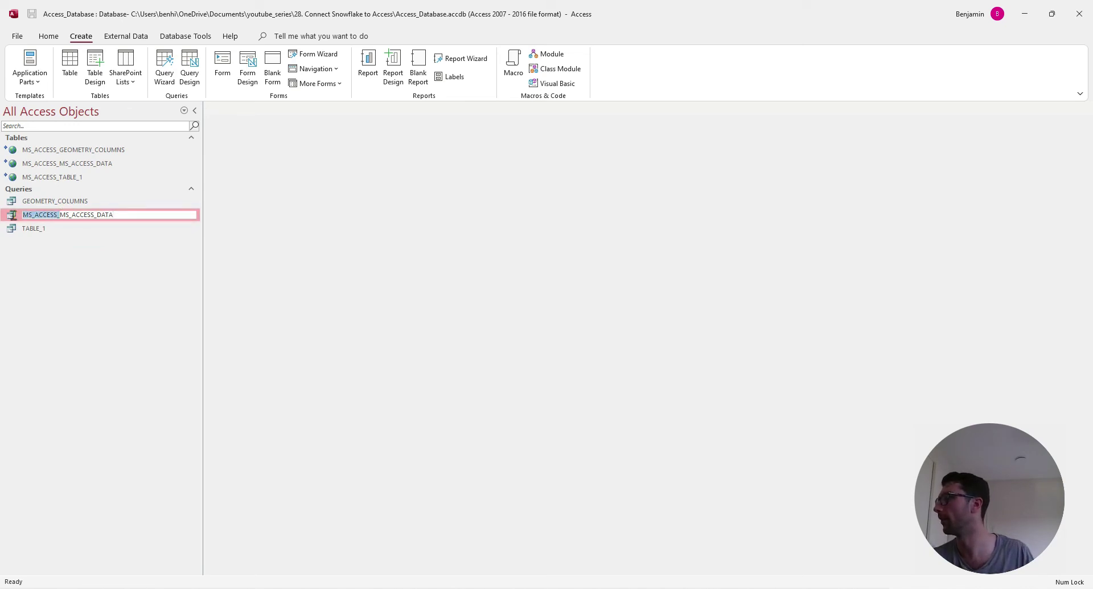
drag(61, 215, 21, 215)
key(BackSpace)
key(Return)
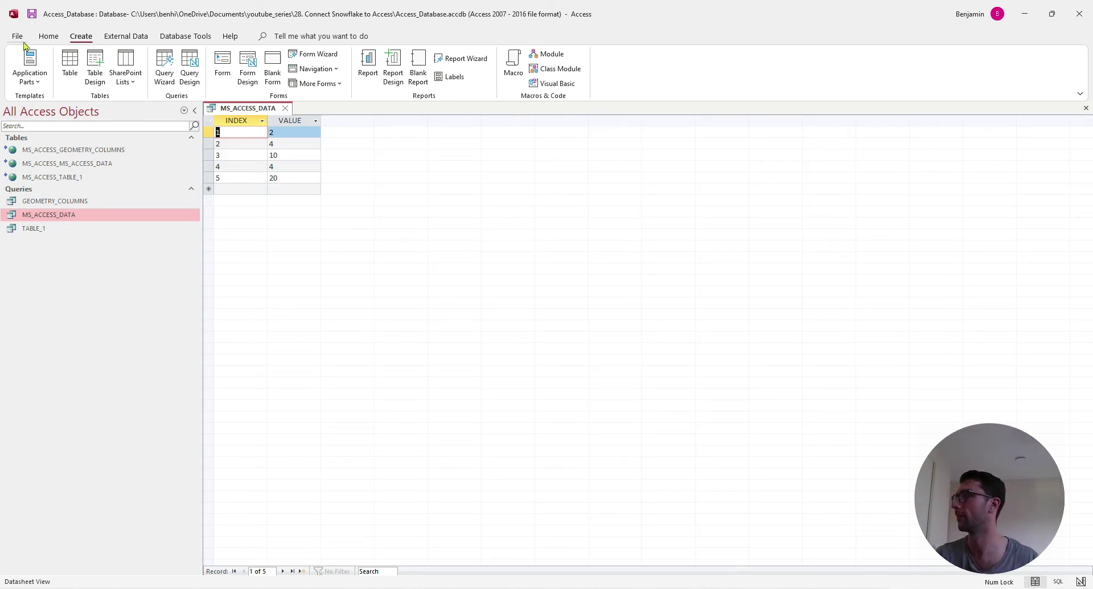
click(17, 36)
click(40, 166)
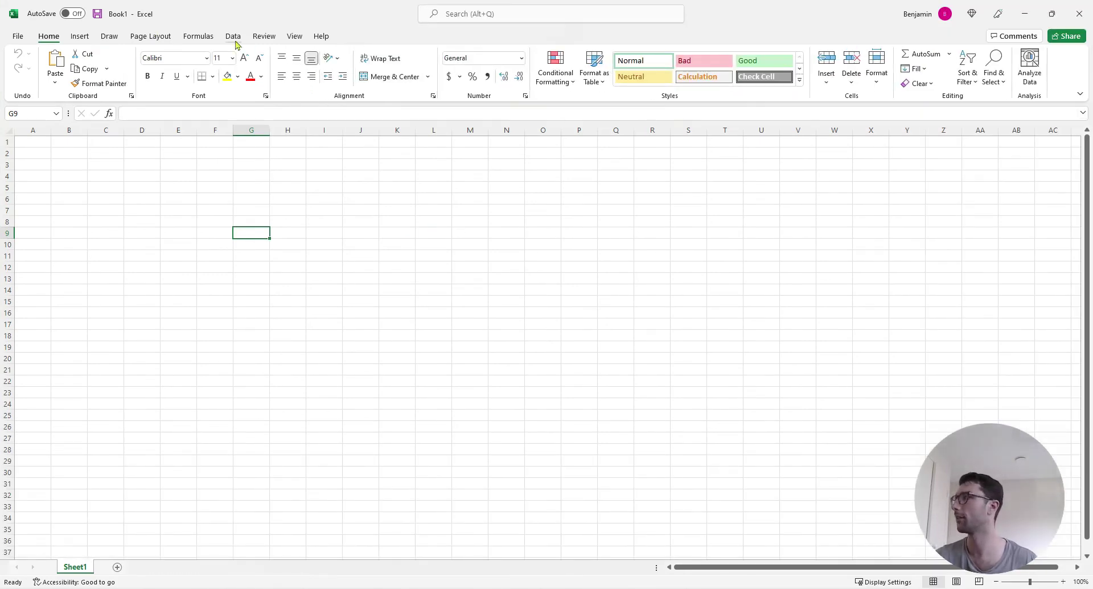
Step: Import from Access_Database.accdb in the '28. Connect Snowflake to Access' folder
click(234, 37)
click(23, 67)
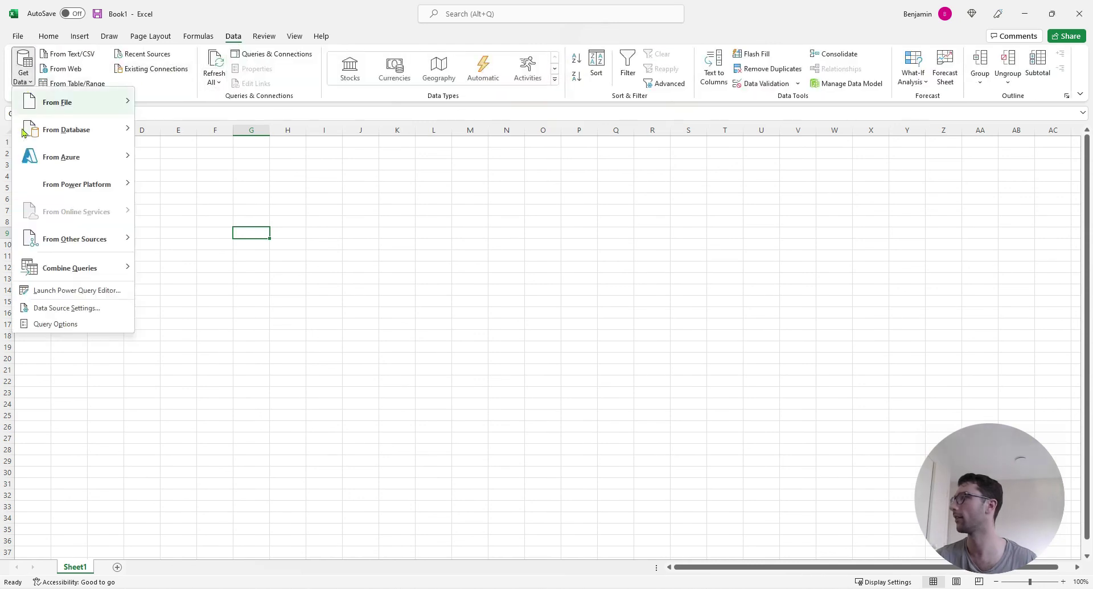
mouse_move(67, 130)
click(232, 161)
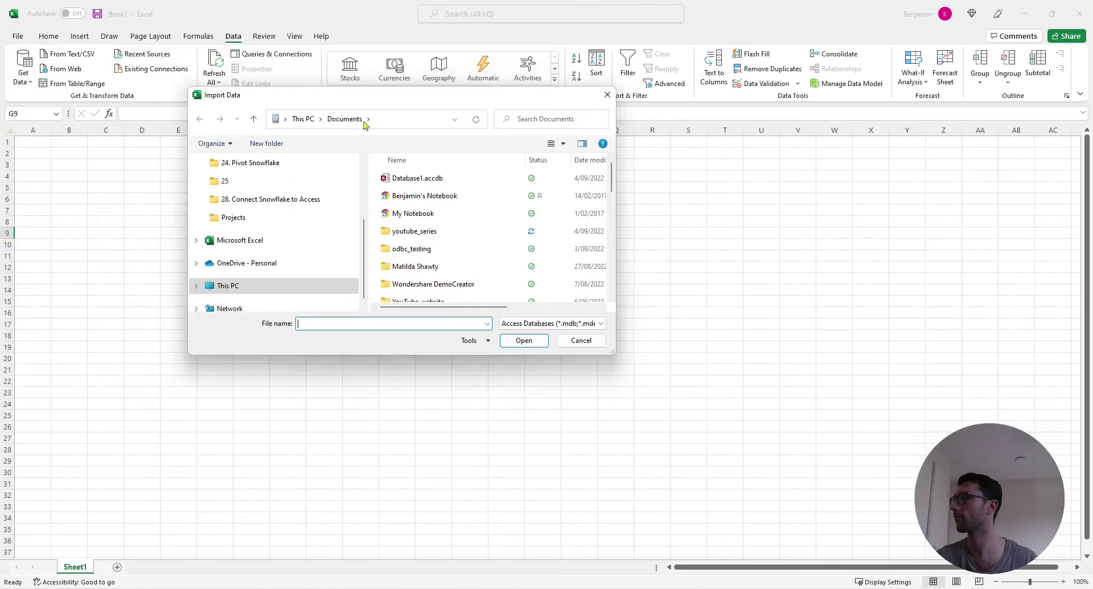
scroll(272, 235, down, 1)
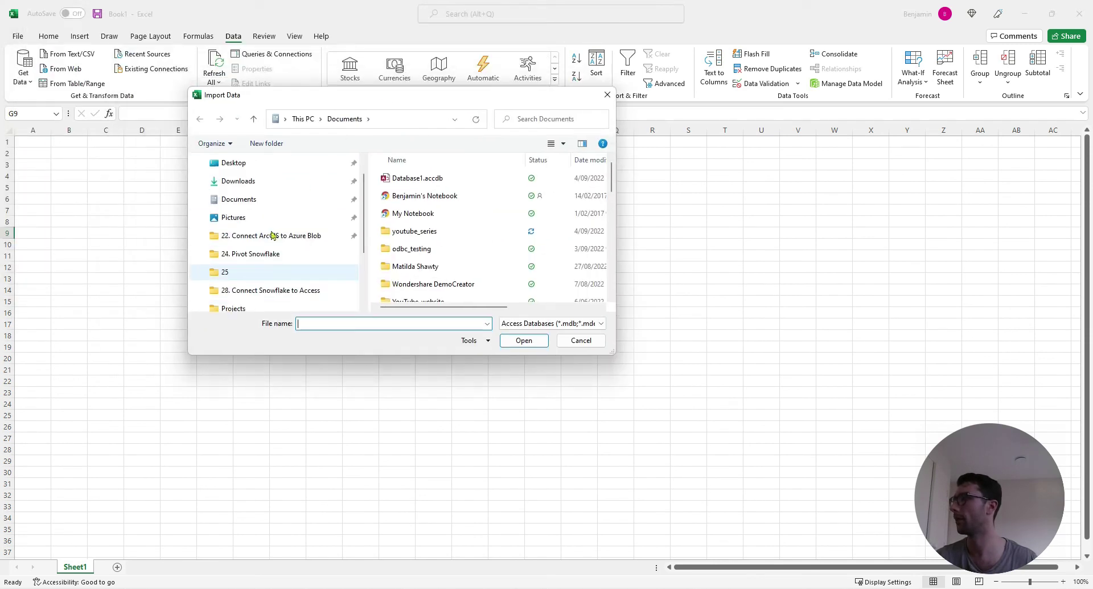
scroll(278, 257, down, 1)
click(280, 270)
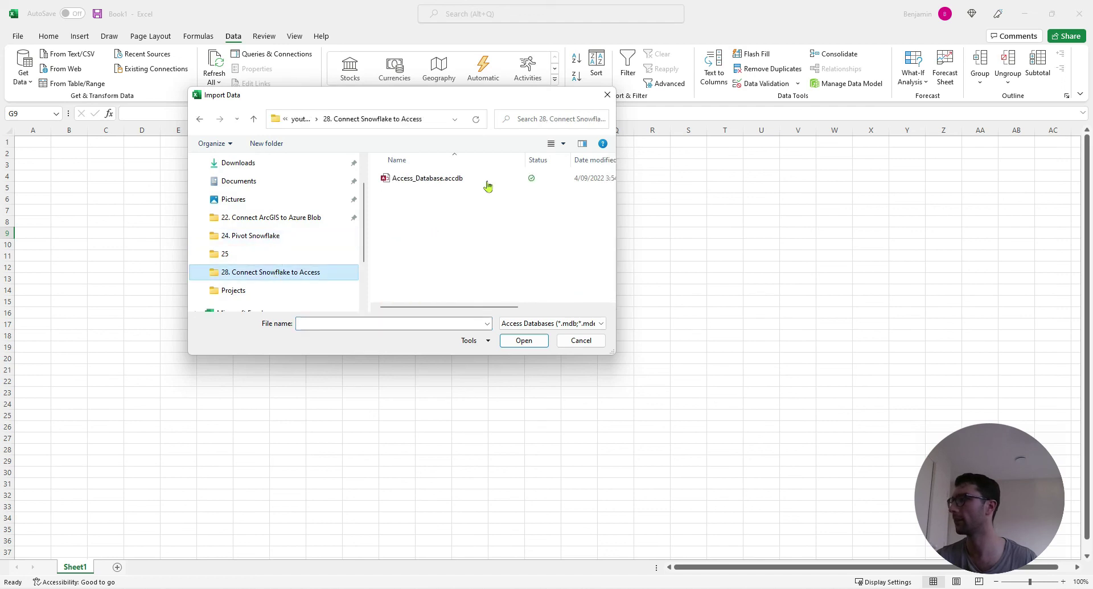
double_click(475, 178)
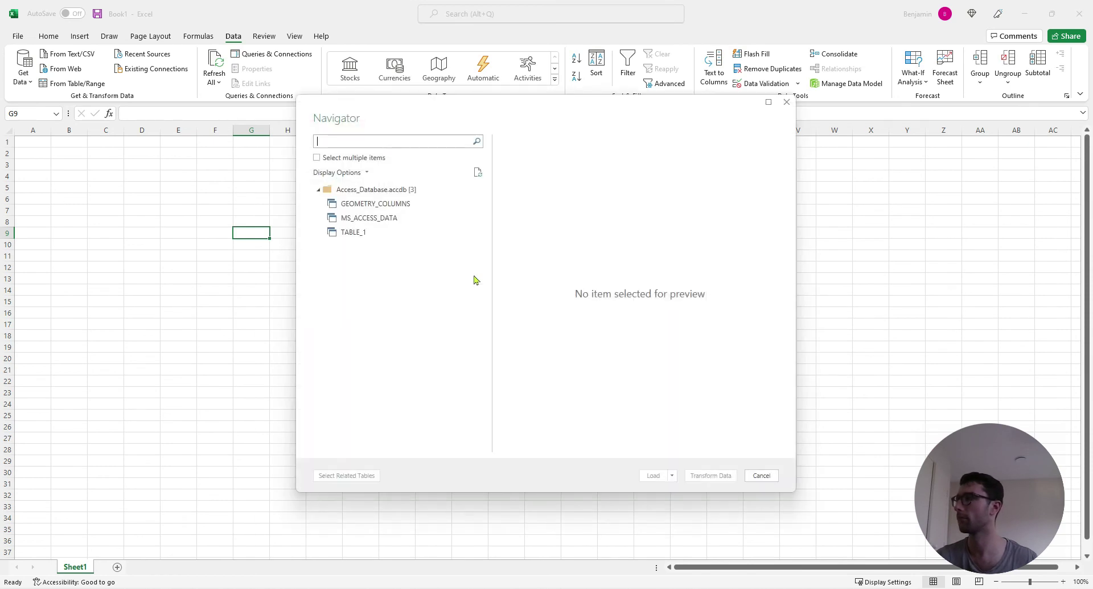
Step: Select MS_ACCESS_DATA in the Navigator and load it, dismissing the Snowflake sign-in pages
click(387, 220)
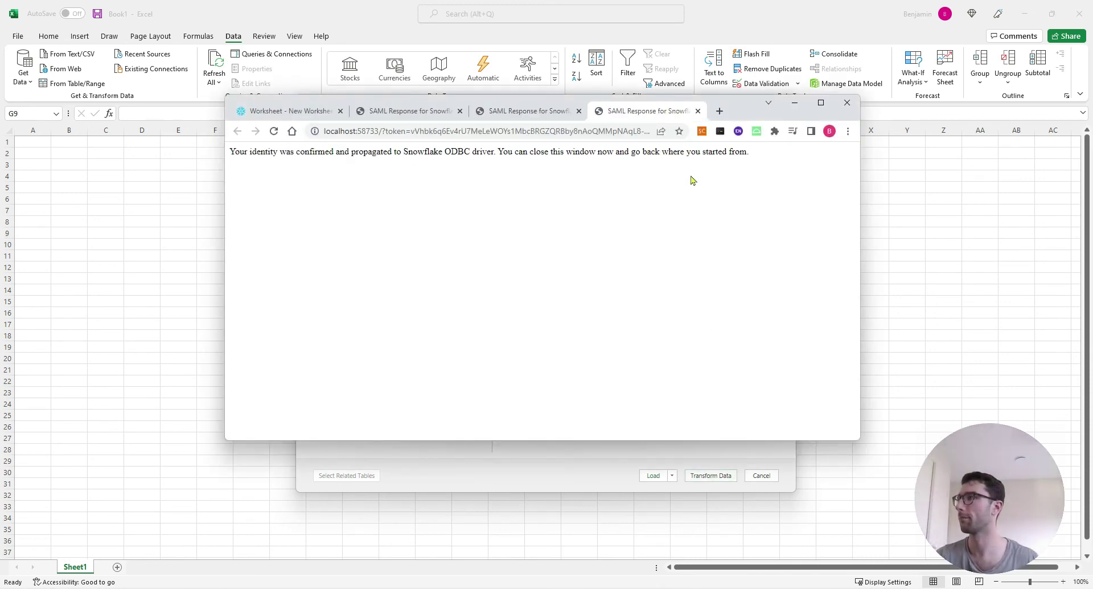
click(698, 111)
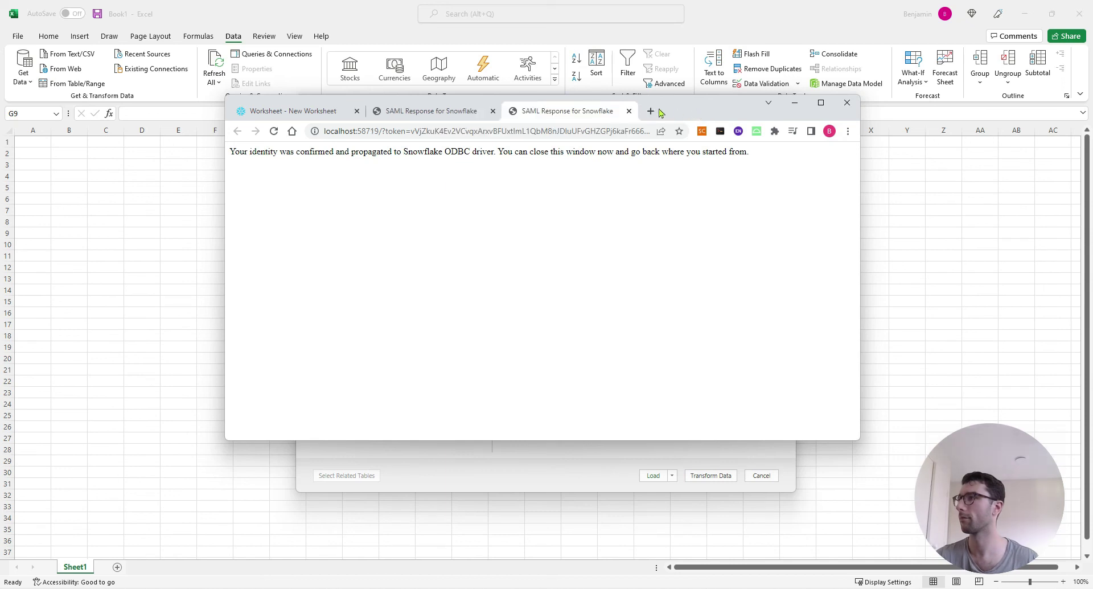
click(628, 112)
click(795, 102)
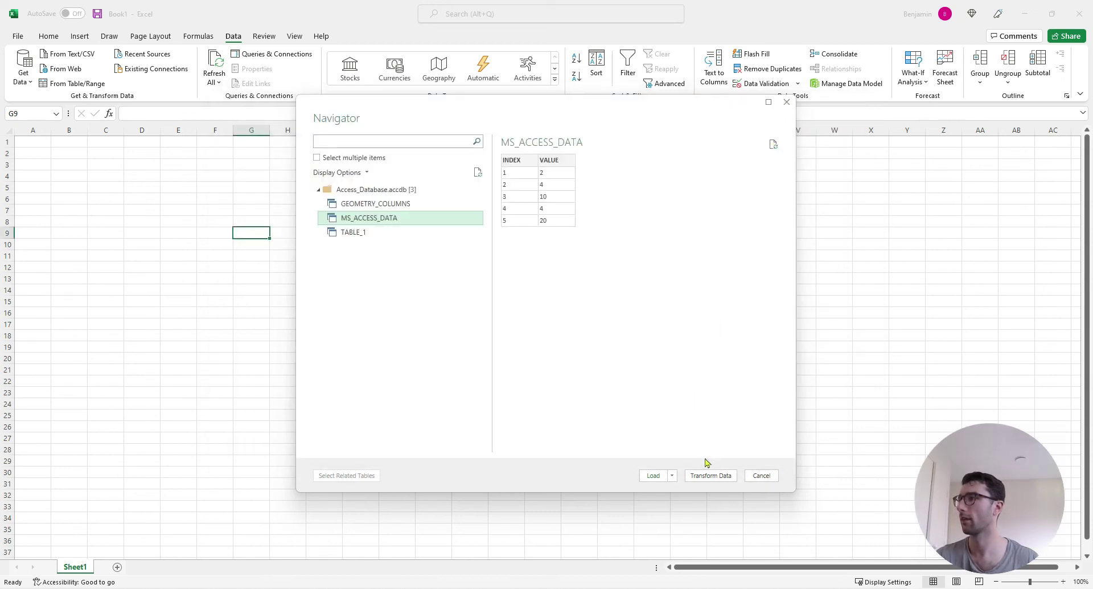
key(alt+Tab)
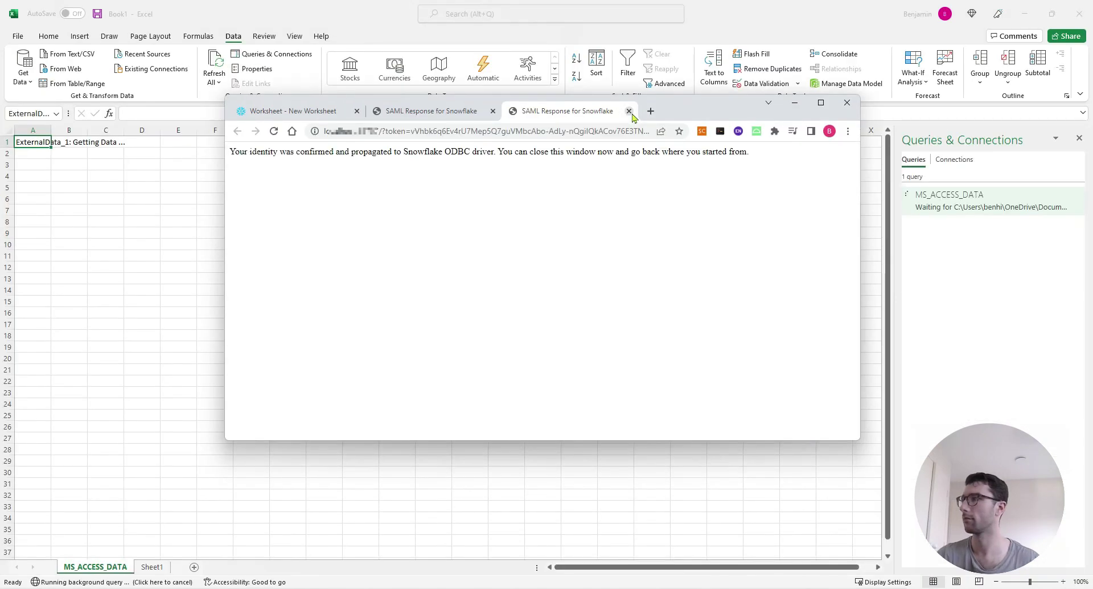
click(629, 111)
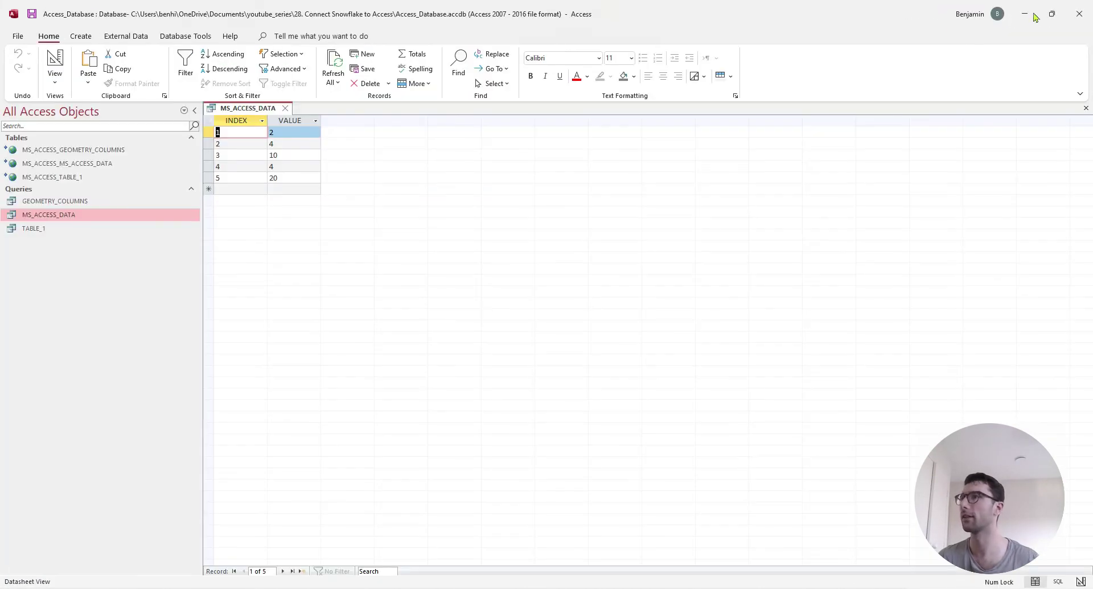
Step: Close Access, deselect the Excel table, and switch to the Snowflake worksheet
click(1080, 14)
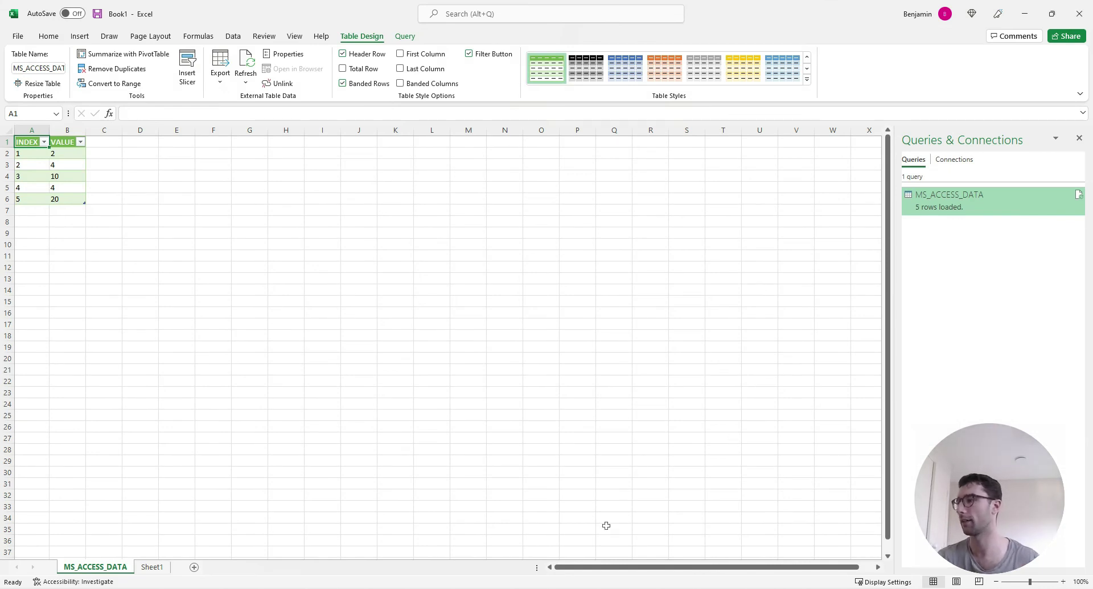
click(139, 199)
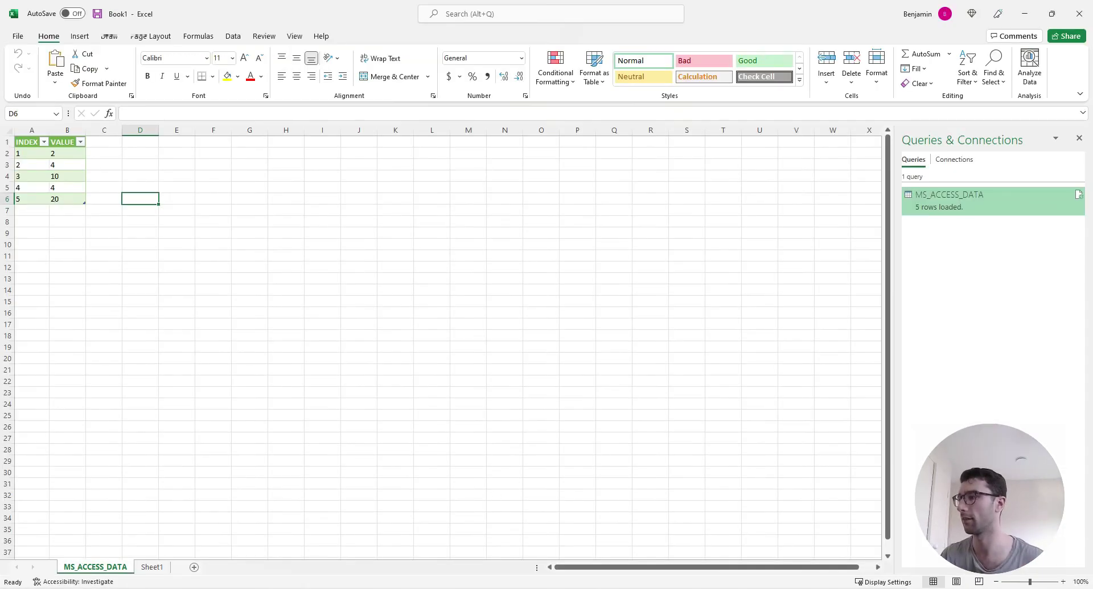
click(529, 502)
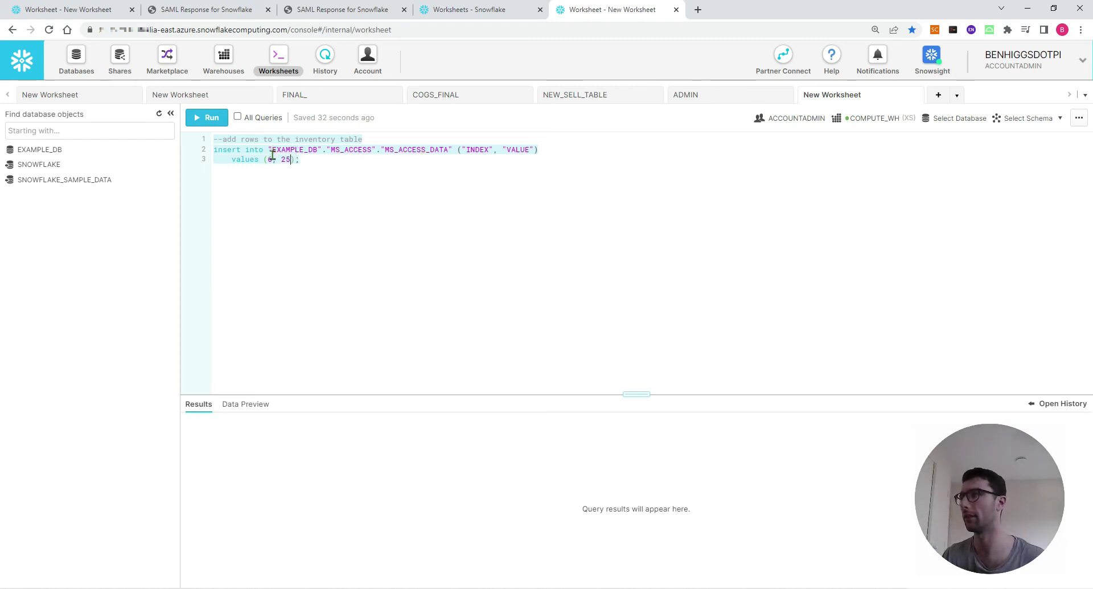
Step: Run the INSERT of row 6, 25 into MS_ACCESS_DATA and minimize the browser
click(219, 121)
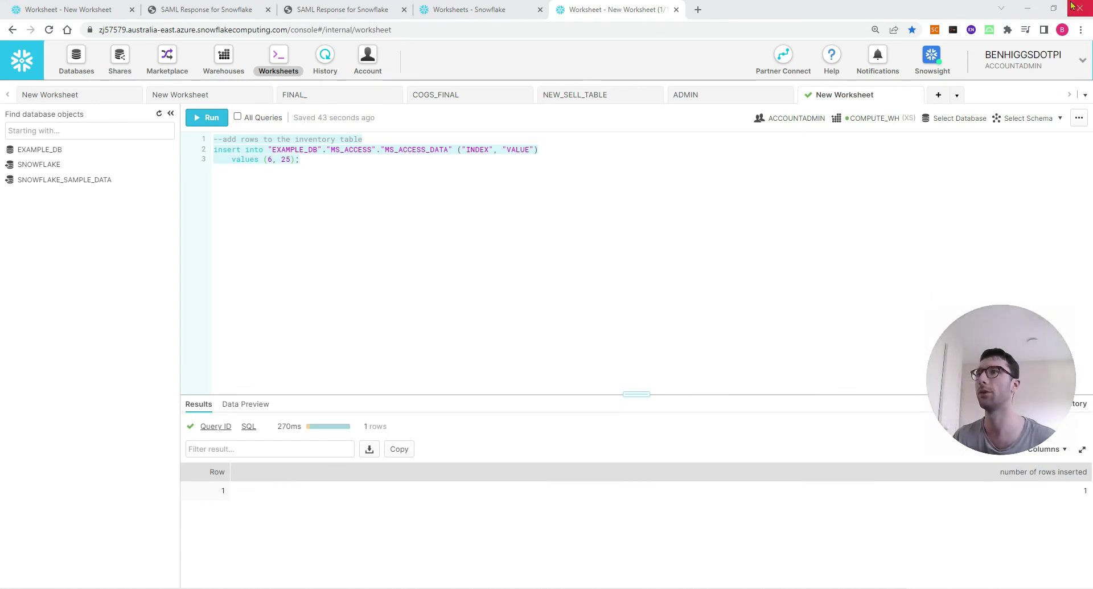
click(1028, 8)
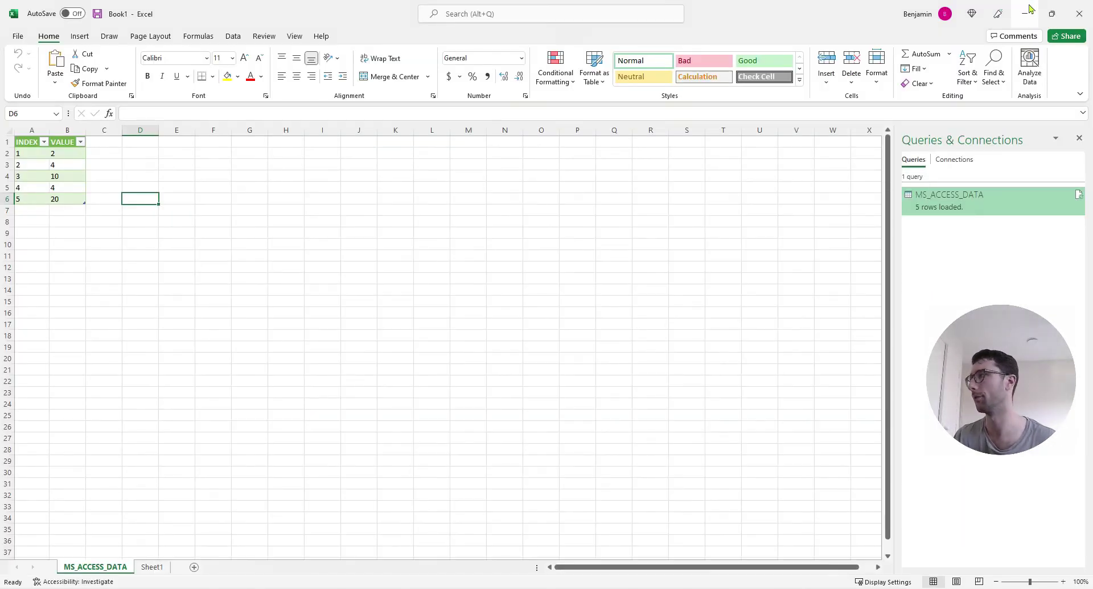
Step: Refresh All, dismiss the Snowflake sign-in page, and select the new 6, 25 row
click(233, 36)
click(215, 62)
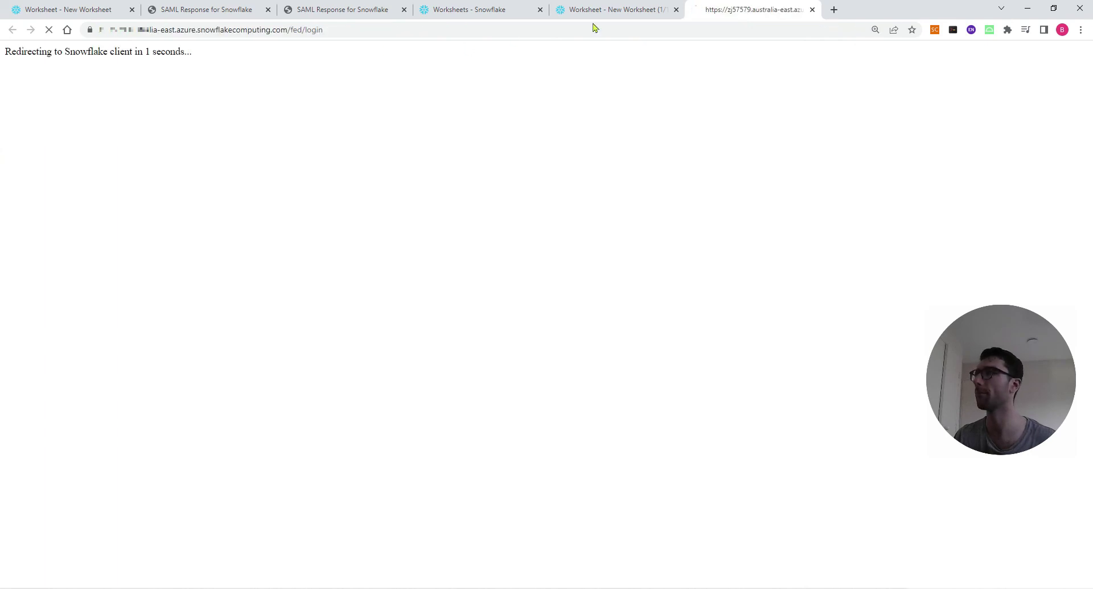
click(813, 10)
click(1028, 8)
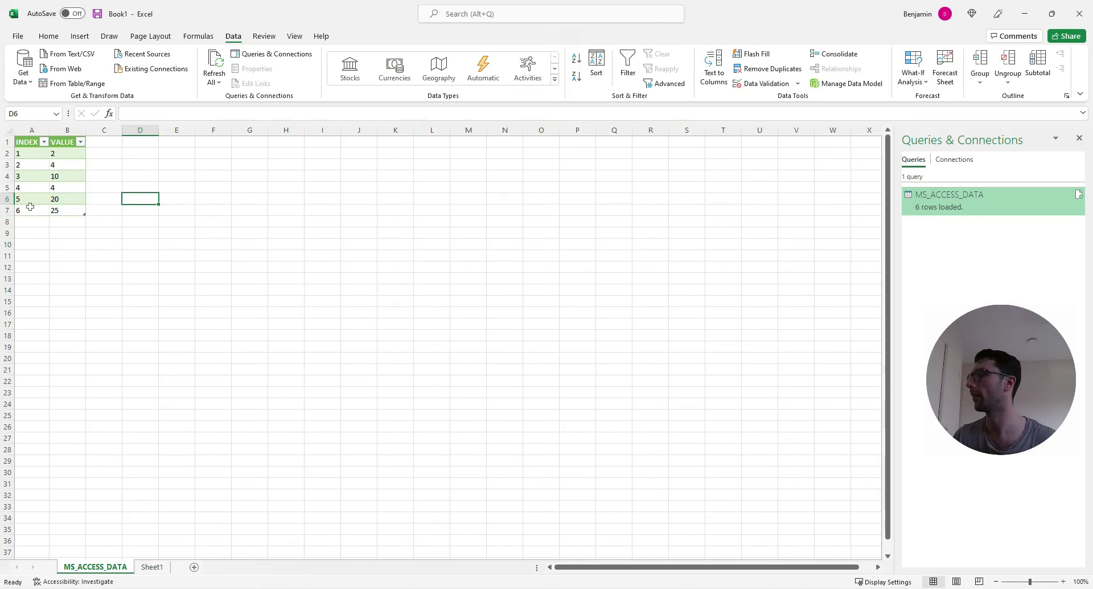
drag(26, 211, 60, 212)
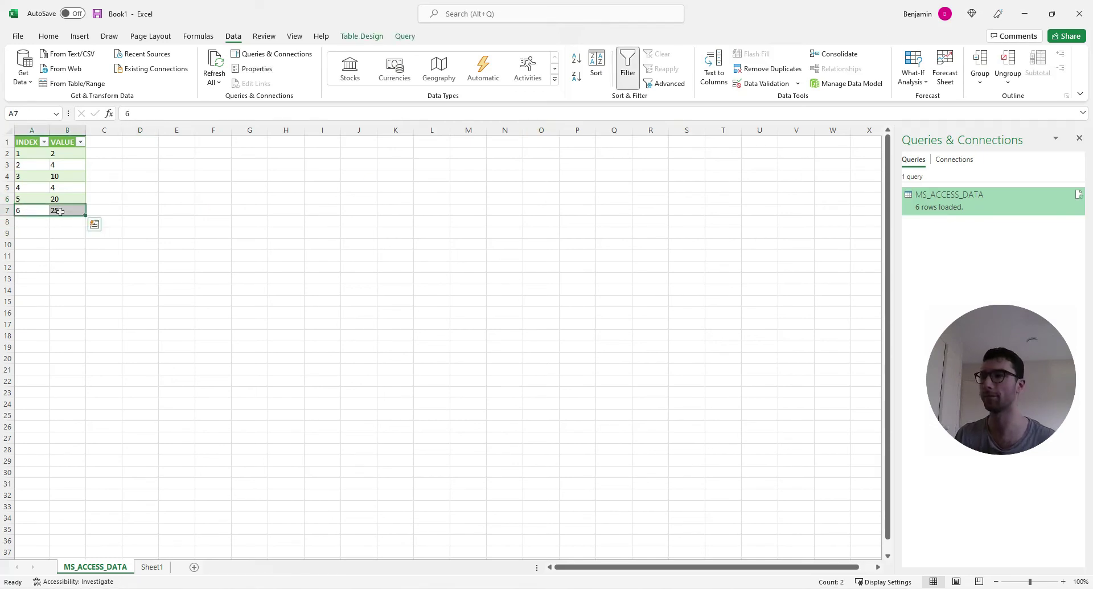